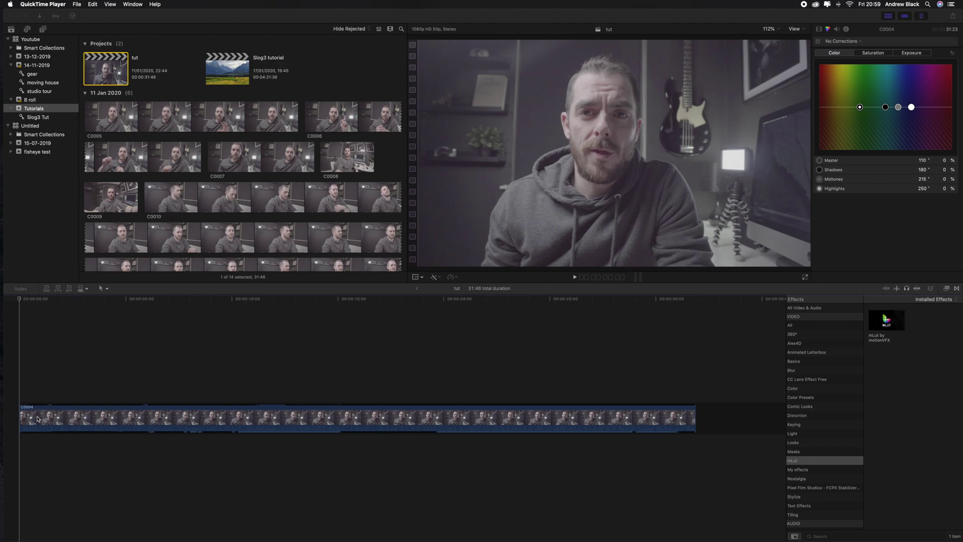
# - Drop the Long adjustment title above C0004 and stretch it over the clip's full 31:46 length
pyautogui.click(44, 30)
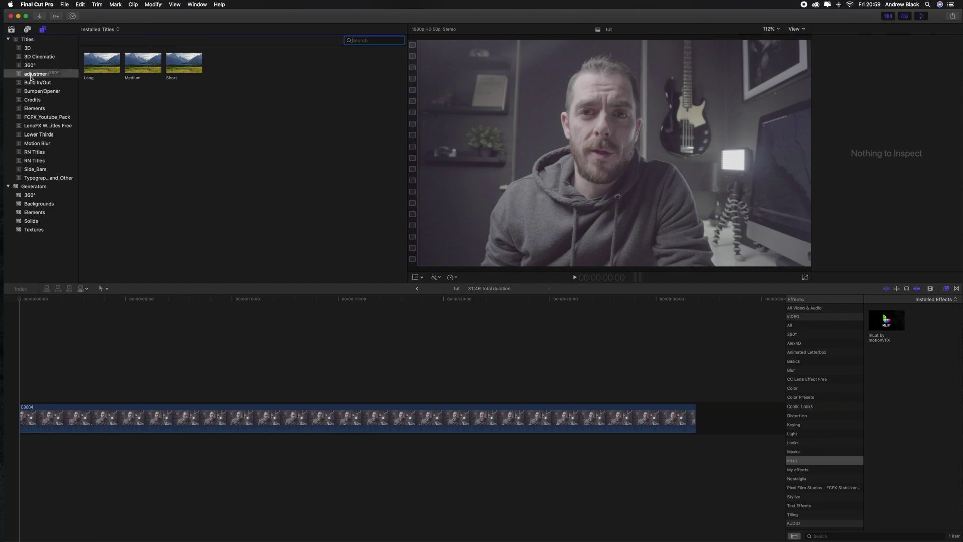
pyautogui.click(94, 59)
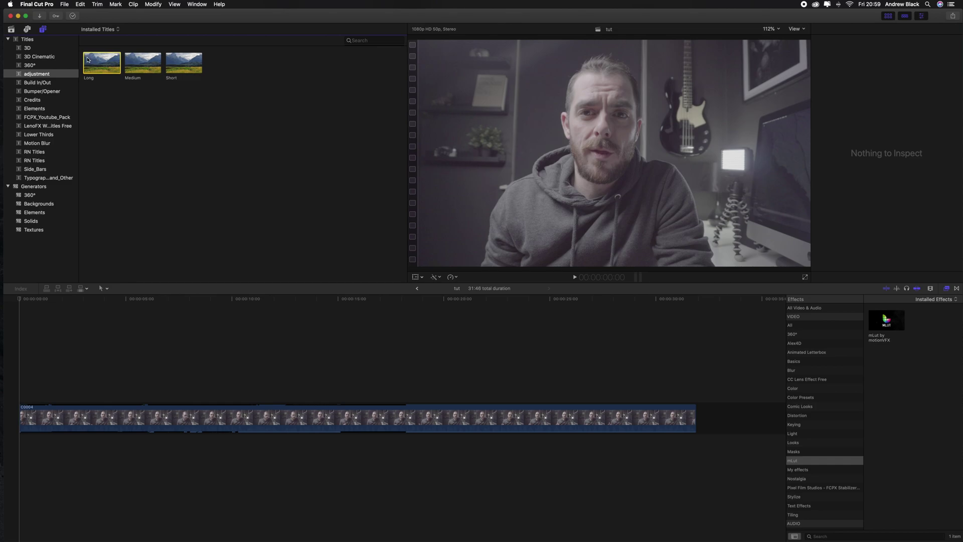
pyautogui.moveTo(87, 60); pyautogui.dragTo(16, 360)
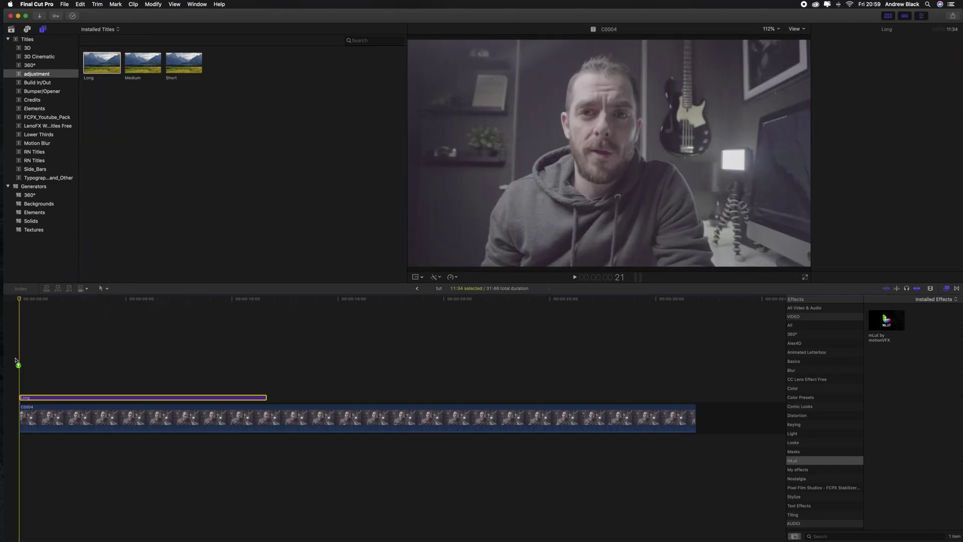
pyautogui.moveTo(267, 396); pyautogui.dragTo(693, 393)
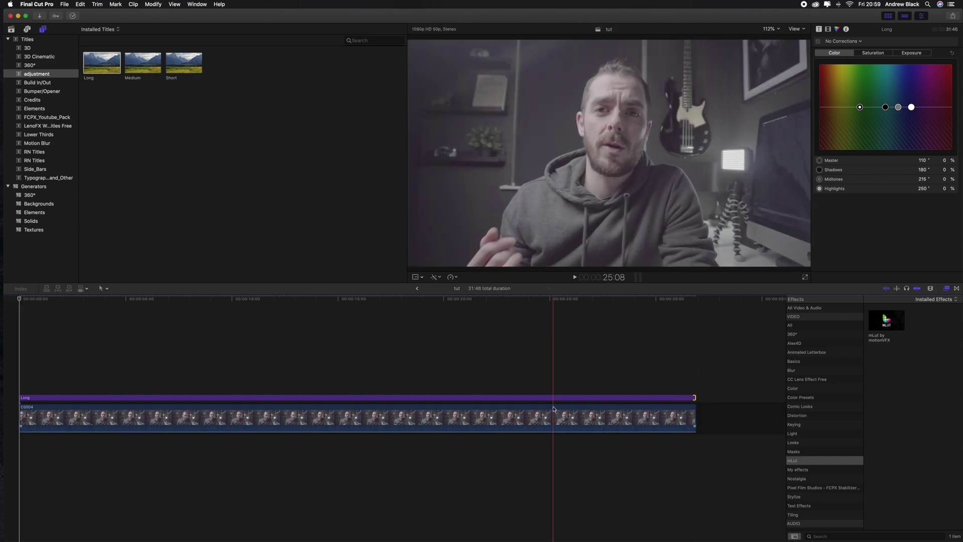
pyautogui.click(65, 398)
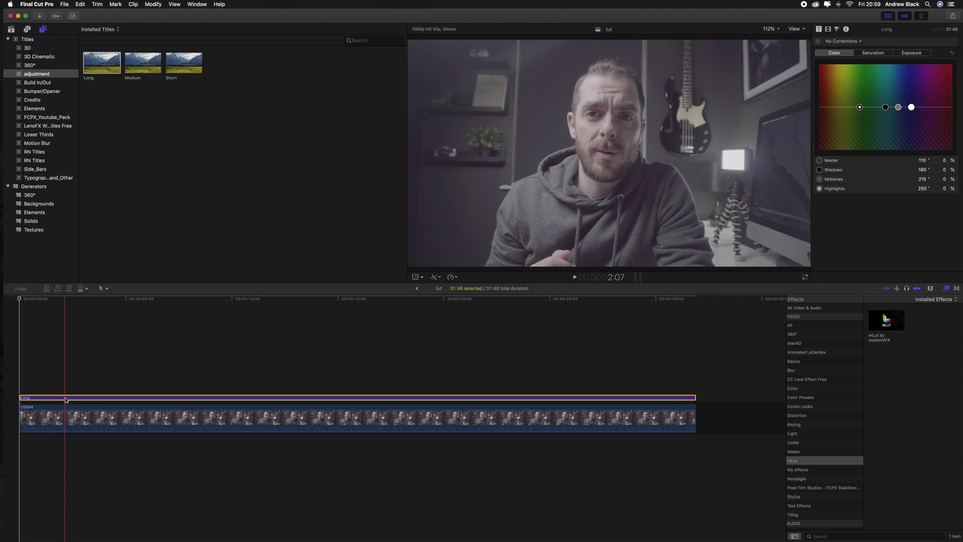
# - Browse the Color inspector's tabs, then add a Color Wheels correction to the Long title
pyautogui.click(837, 30)
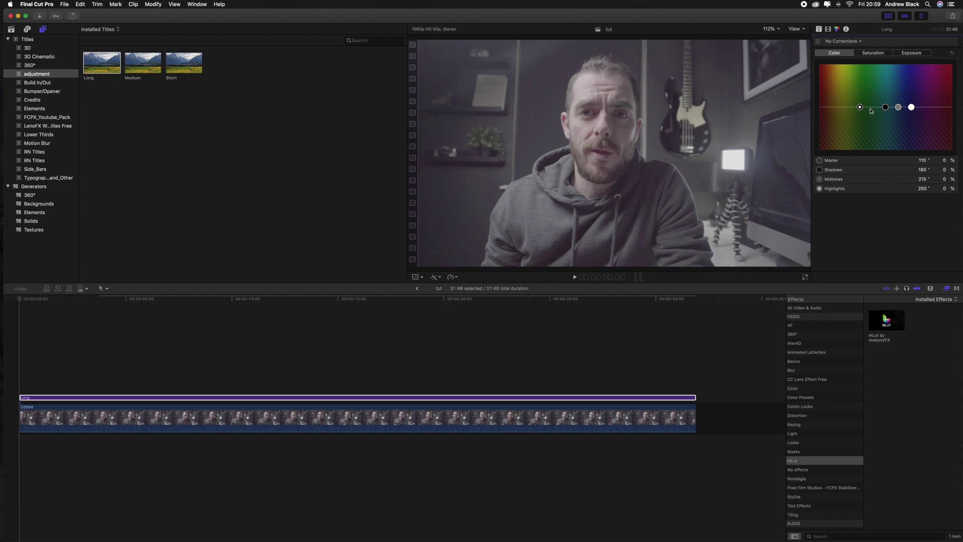
pyautogui.click(873, 56)
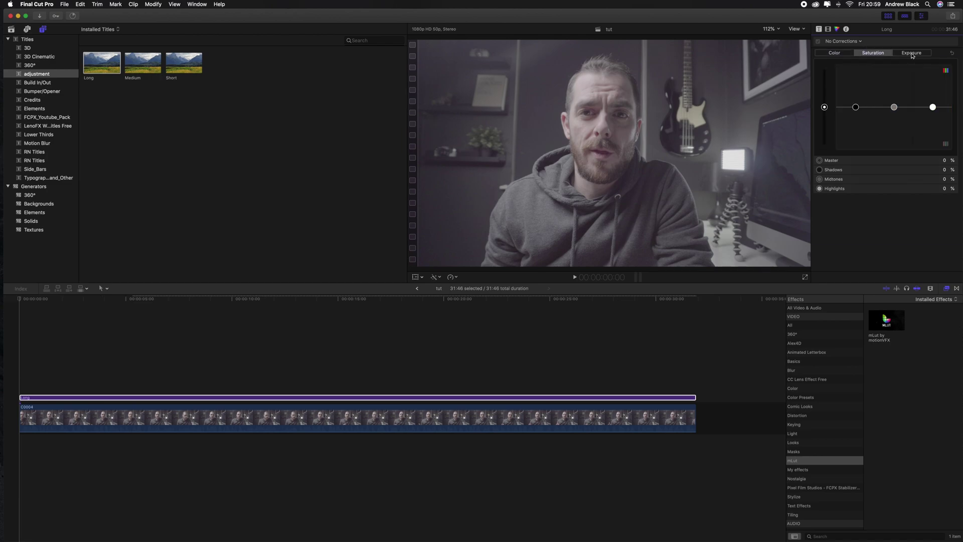
pyautogui.click(910, 55)
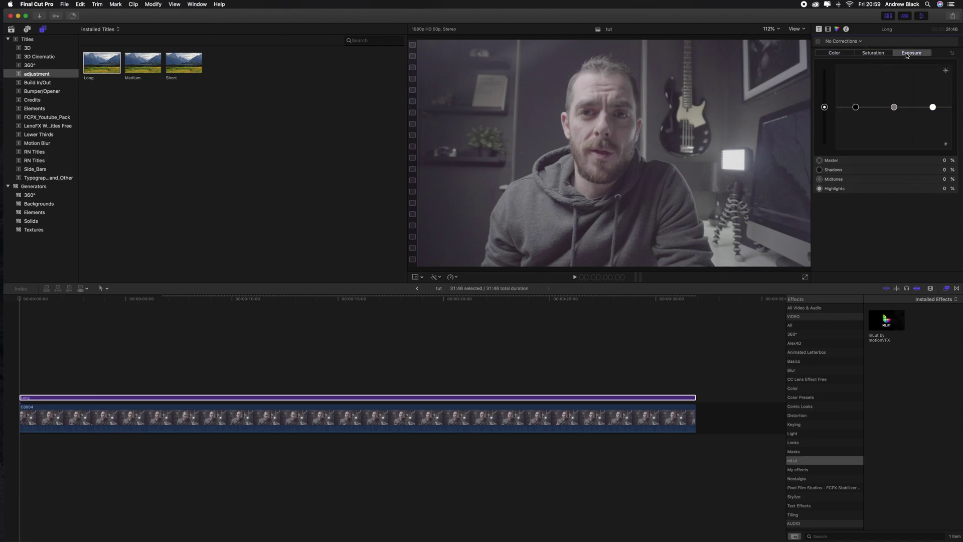
pyautogui.click(835, 54)
pyautogui.click(859, 41)
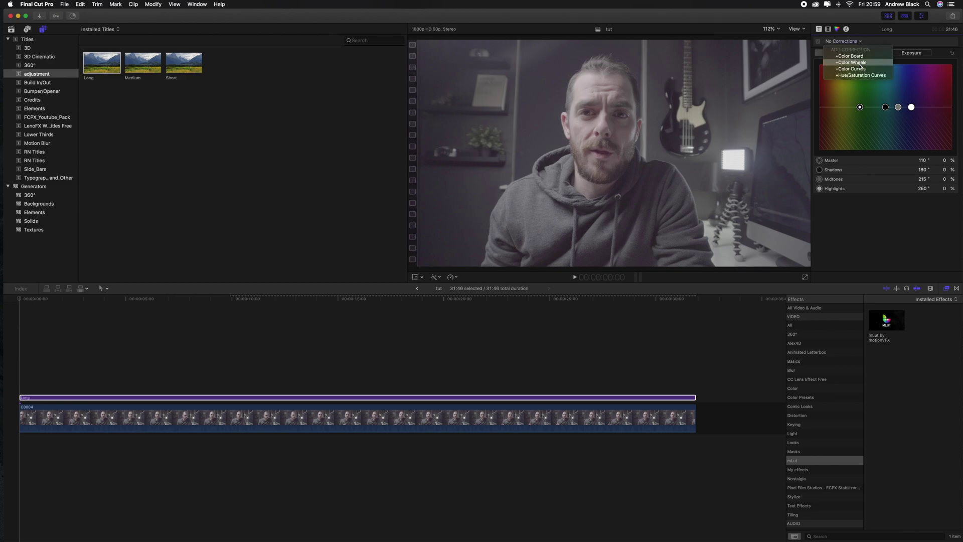
pyautogui.click(859, 64)
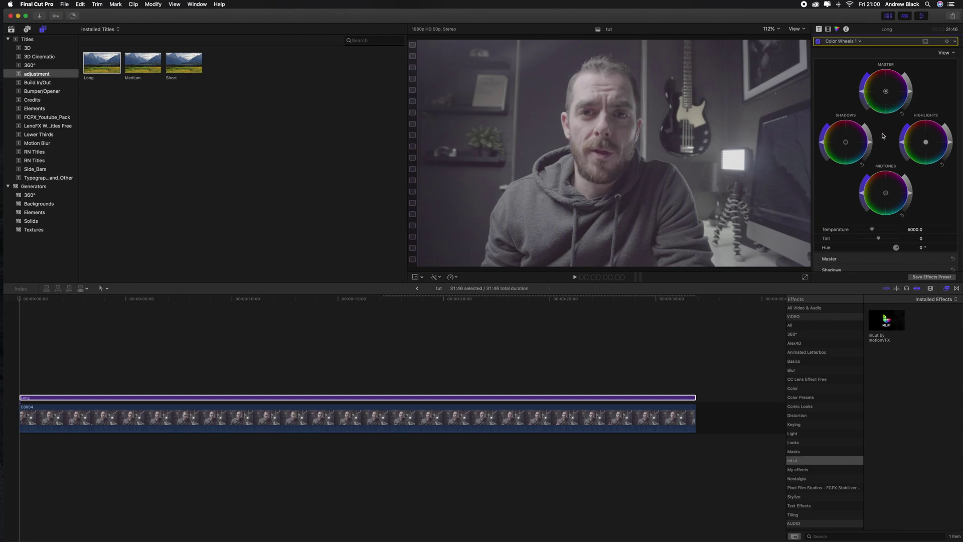
# - Lower the Shadows wheel brightness slightly in Color Wheels 1
pyautogui.scroll(-1, 888, 146)
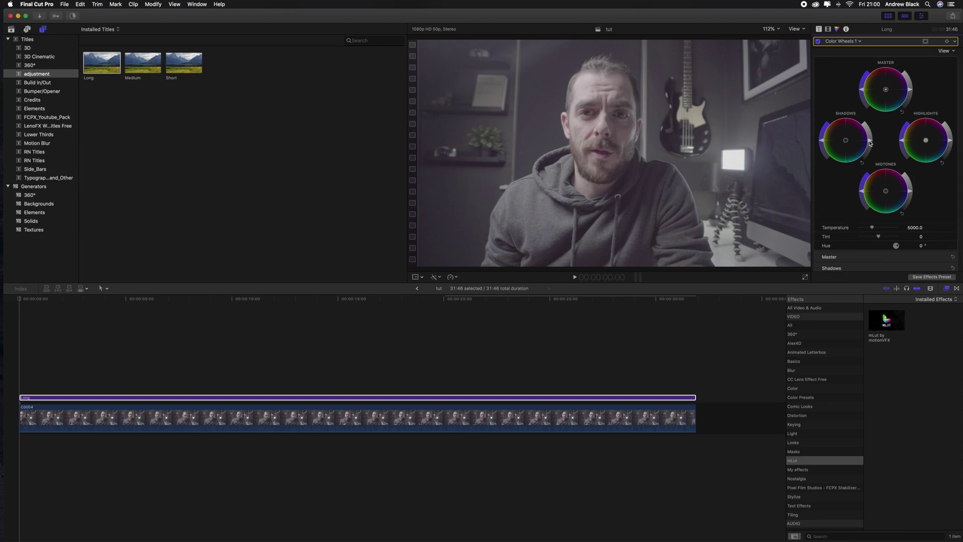
pyautogui.moveTo(871, 143); pyautogui.dragTo(870, 146)
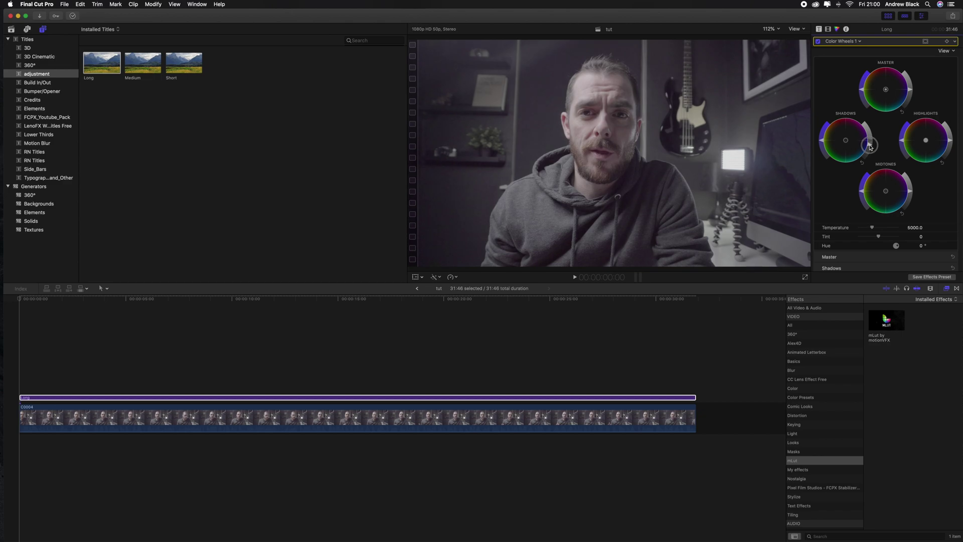
pyautogui.moveTo(870, 147); pyautogui.dragTo(871, 147)
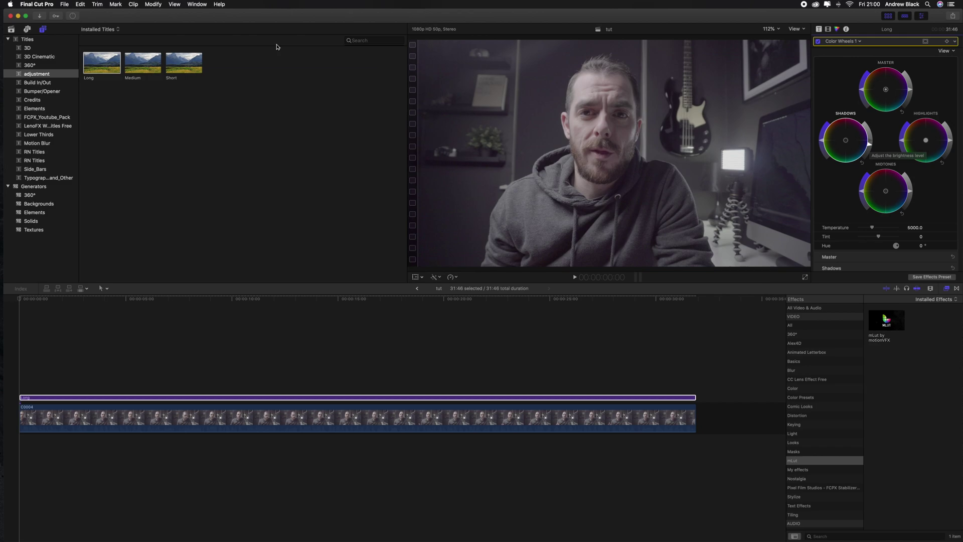
# - Switch to the Color & Effects workspace to bring up the video scopes
pyautogui.click(196, 4)
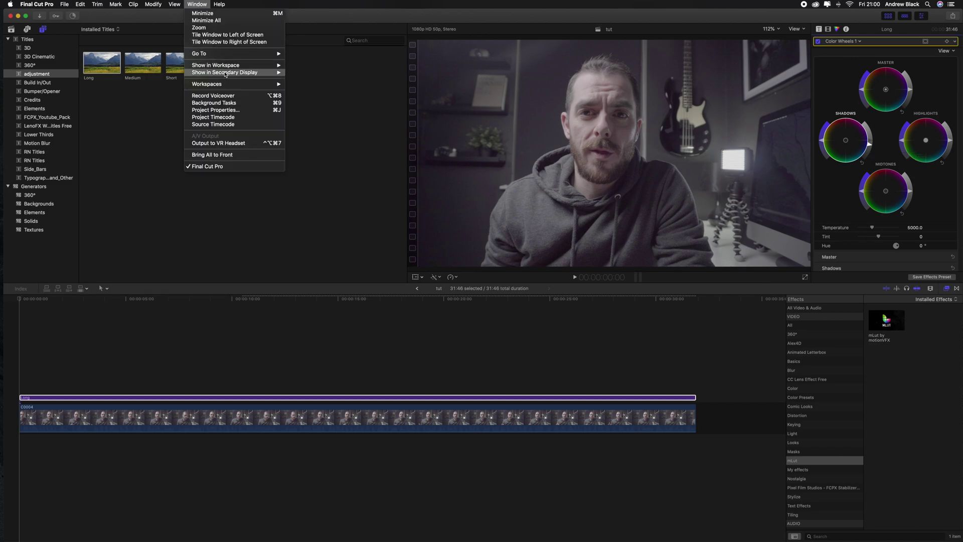
pyautogui.moveTo(235, 83)
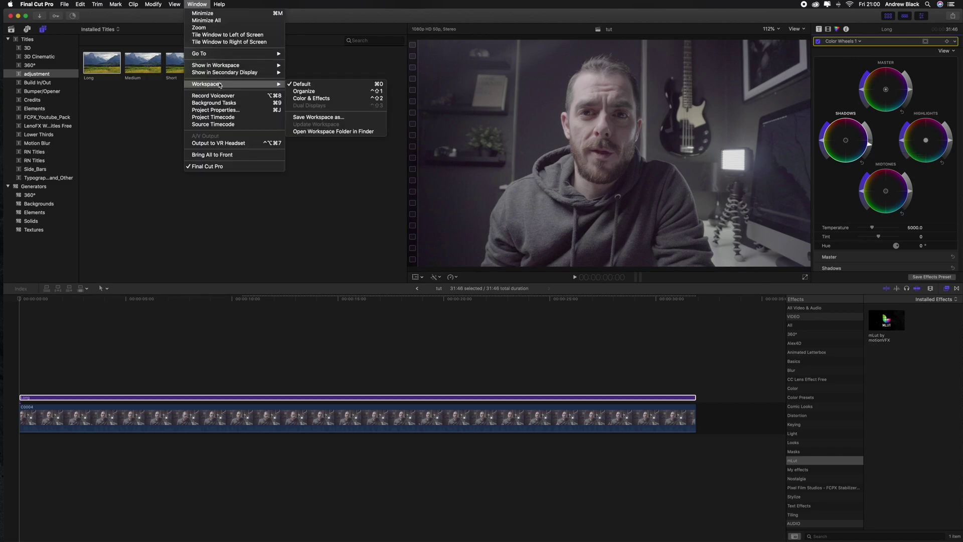
pyautogui.click(311, 99)
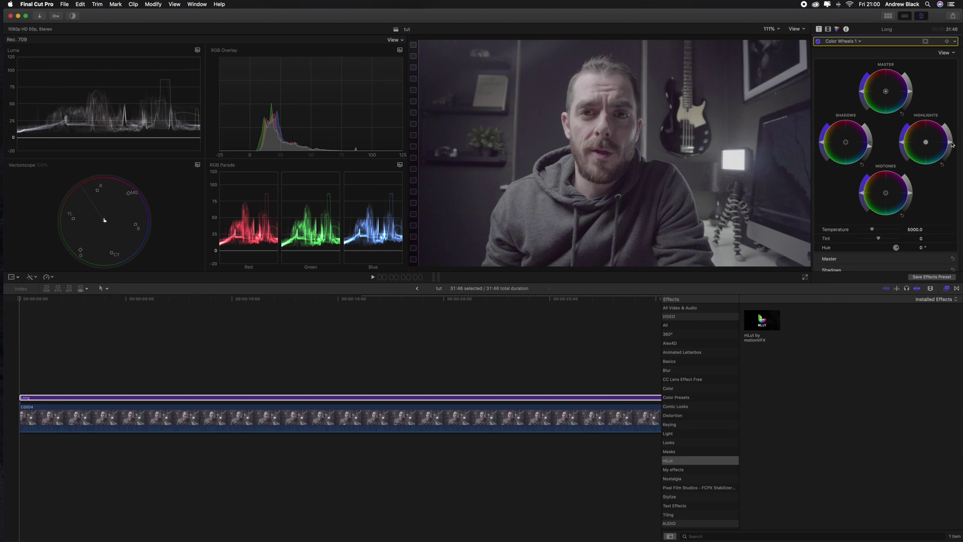
# - Brighten highlights, rebalance midtones and shadows, boost shadow saturation, and tint highlights toward orange
pyautogui.moveTo(952, 145); pyautogui.dragTo(951, 138)
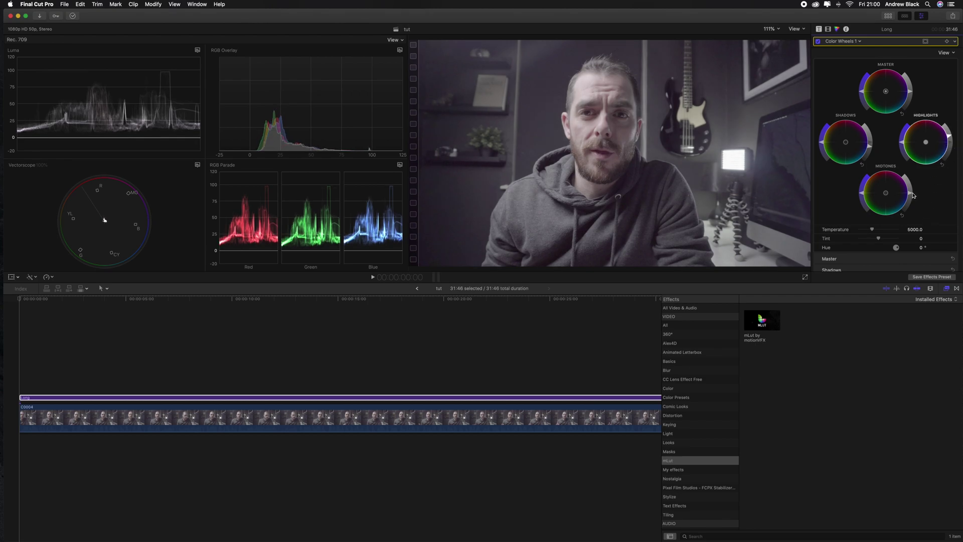
pyautogui.moveTo(912, 194); pyautogui.dragTo(911, 195)
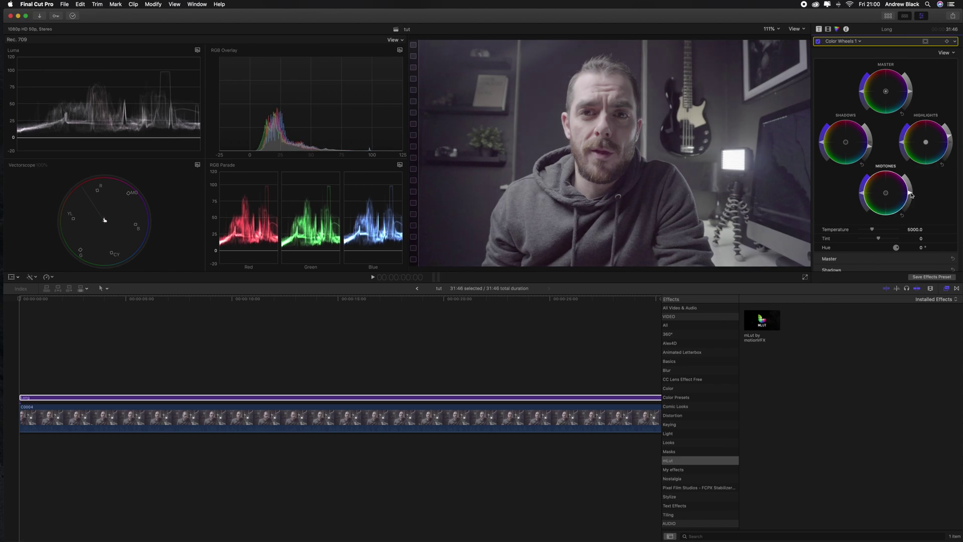
pyautogui.moveTo(868, 150); pyautogui.dragTo(870, 153)
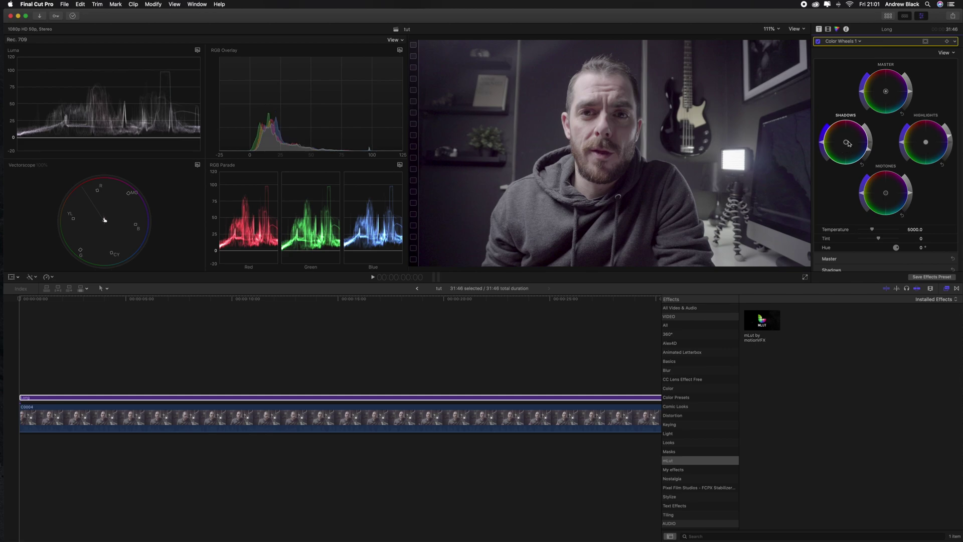
pyautogui.moveTo(823, 143); pyautogui.dragTo(823, 138)
pyautogui.moveTo(927, 145); pyautogui.dragTo(900, 136)
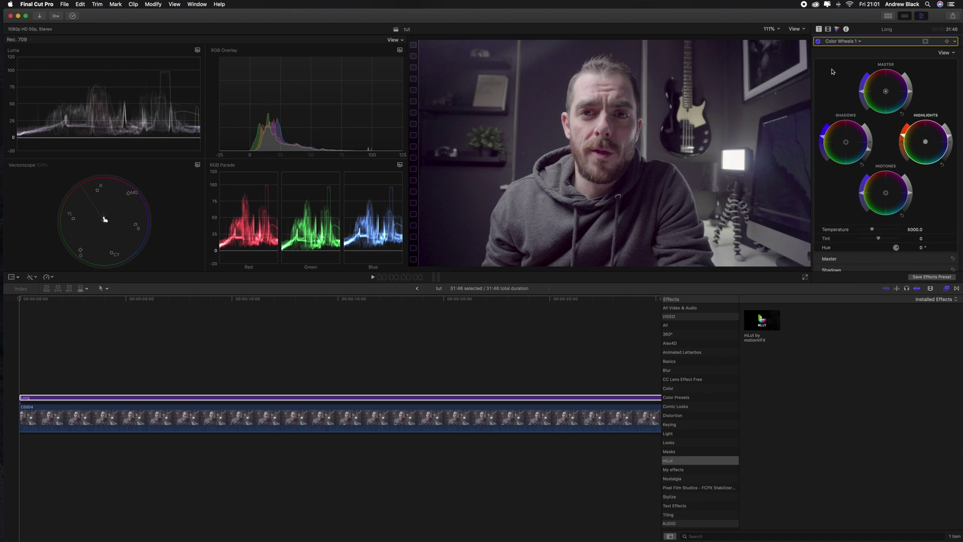
# - Compare against the ungraded image, then nudge the midtones colour and raise overall brightness
pyautogui.click(818, 42)
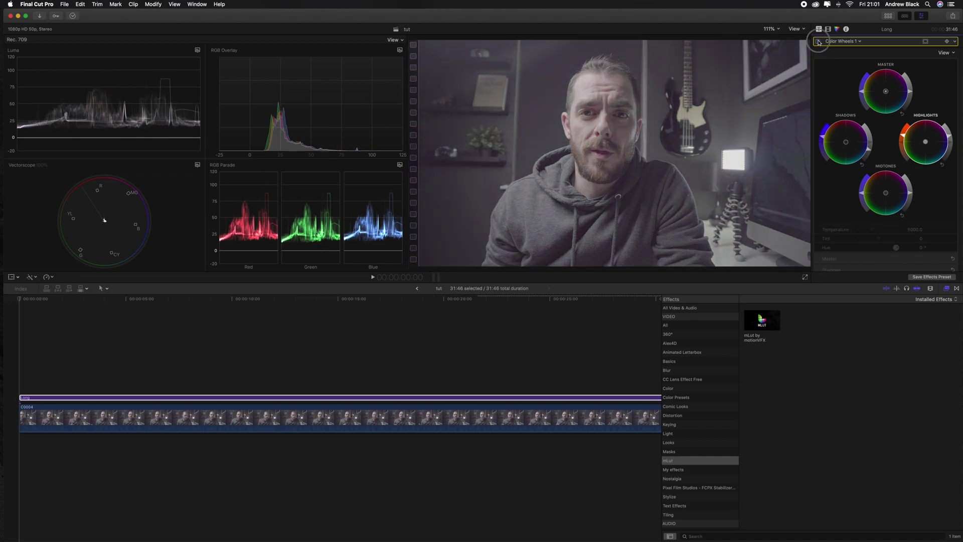
pyautogui.click(818, 42)
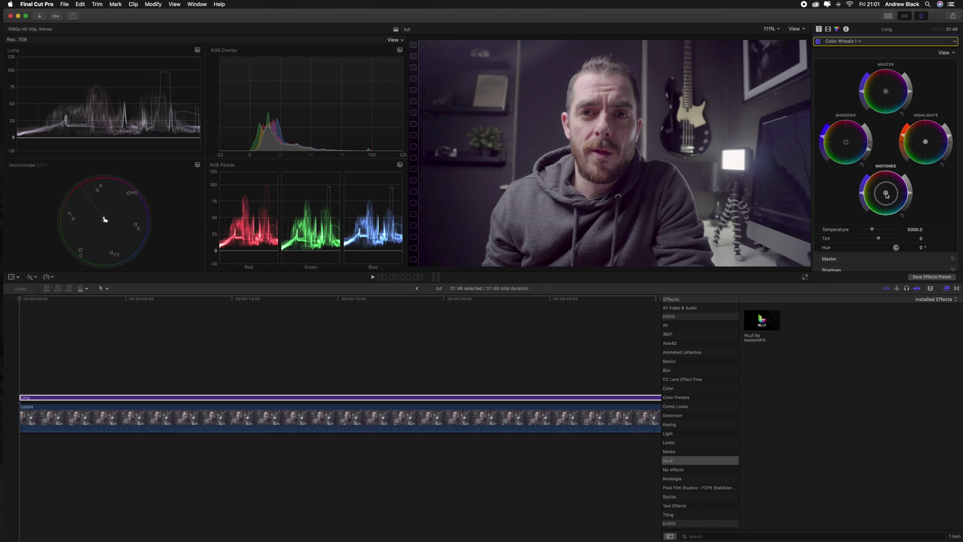
pyautogui.moveTo(886, 195); pyautogui.dragTo(862, 198)
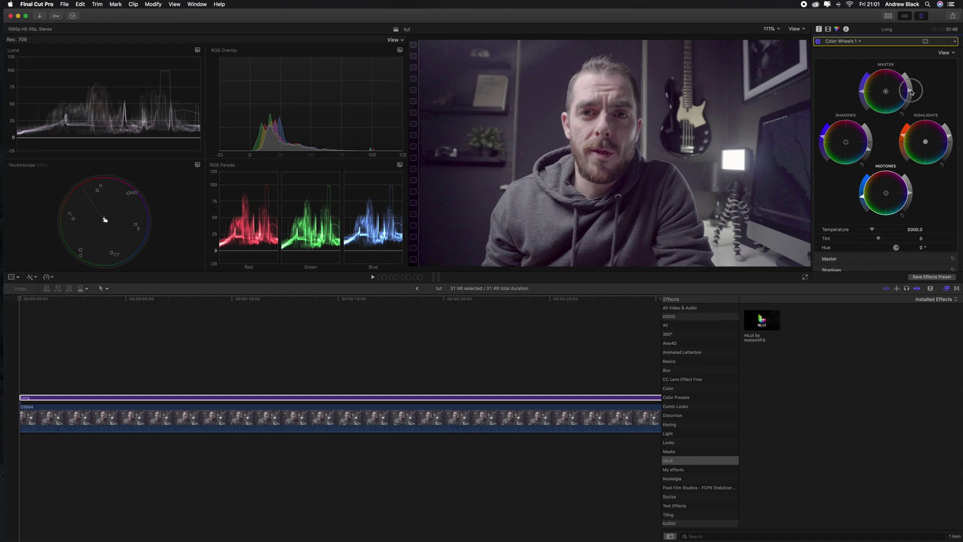
pyautogui.moveTo(911, 92); pyautogui.dragTo(912, 90)
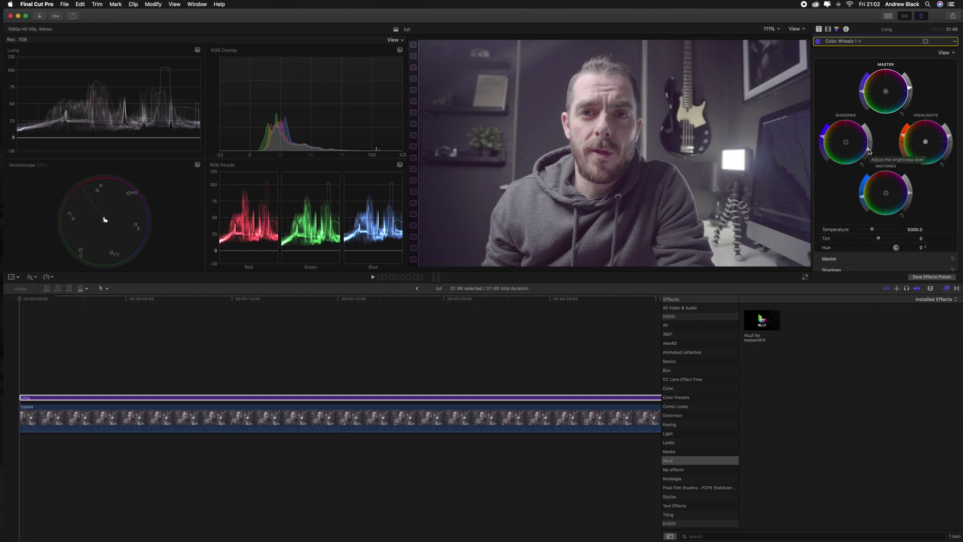
# - Fine-tune shadows and midtones brightness, then toggle Color Wheels 1 off and on to compare
pyautogui.moveTo(869, 151); pyautogui.dragTo(868, 153)
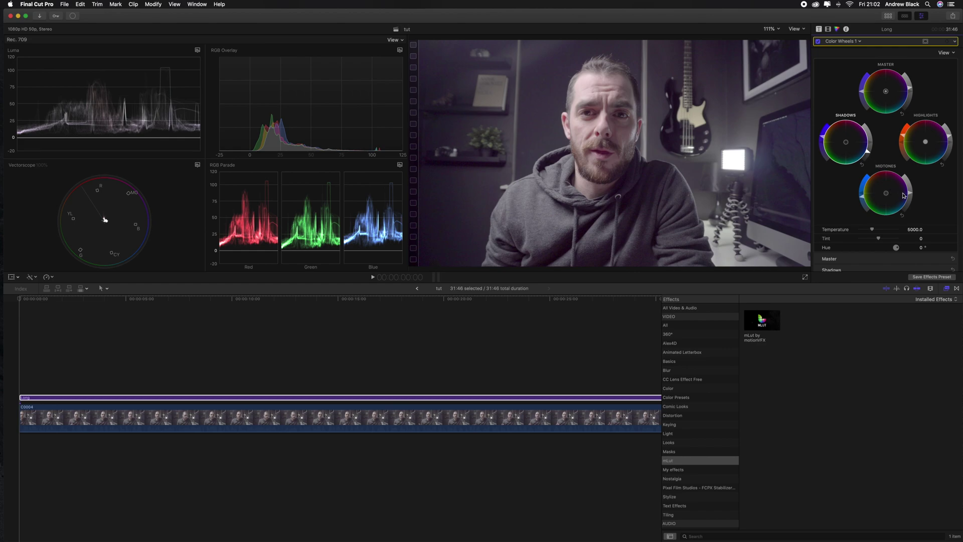
pyautogui.moveTo(910, 196); pyautogui.dragTo(910, 195)
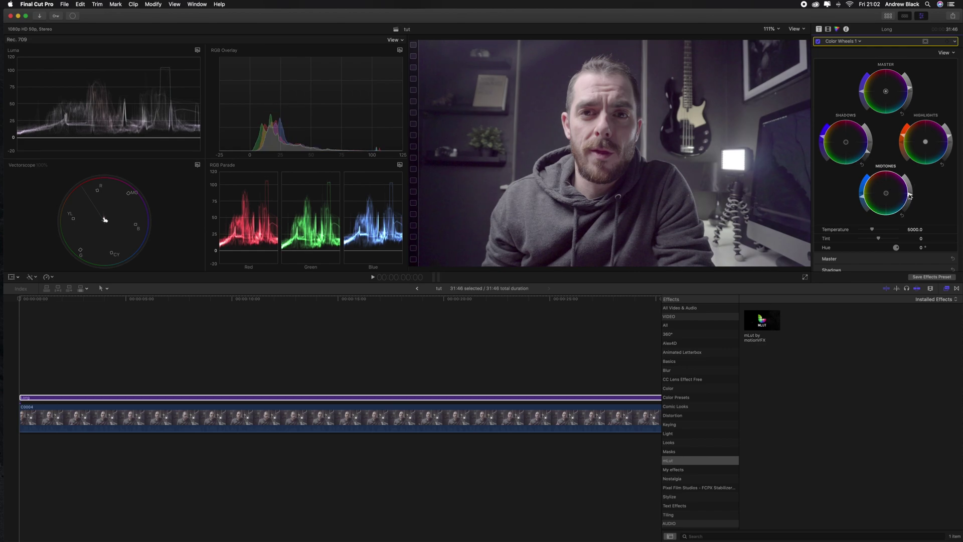
pyautogui.click(818, 42)
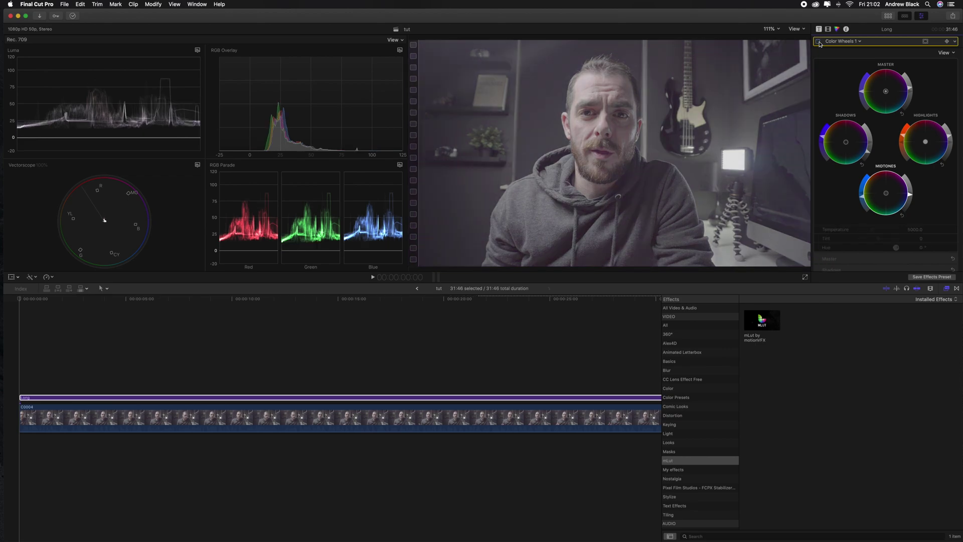
pyautogui.click(818, 41)
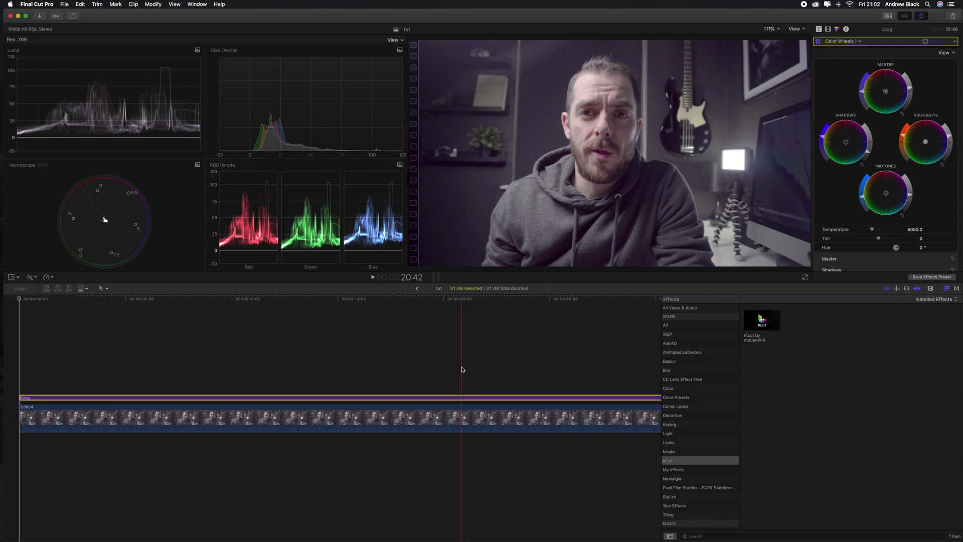
# - Disable and re-enable the adjustment clip with V to compare graded and ungraded footage
pyautogui.press('v')
pyautogui.press('v')
pyautogui.press('v')
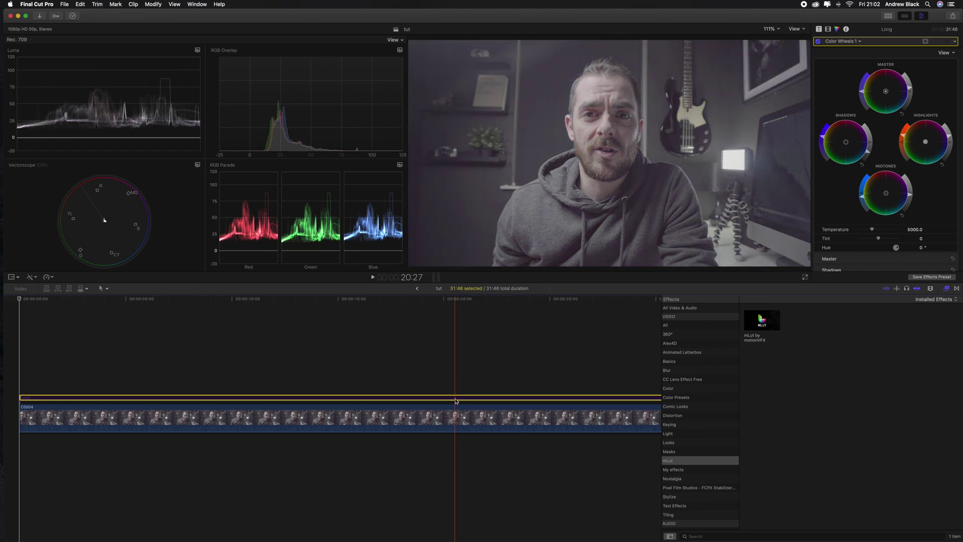
pyautogui.press('v')
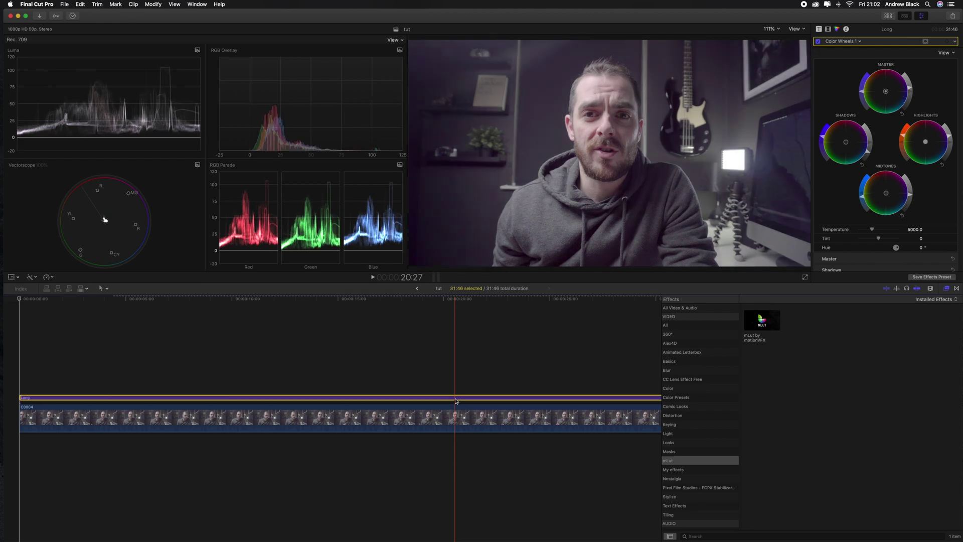
pyautogui.rightClick(456, 401)
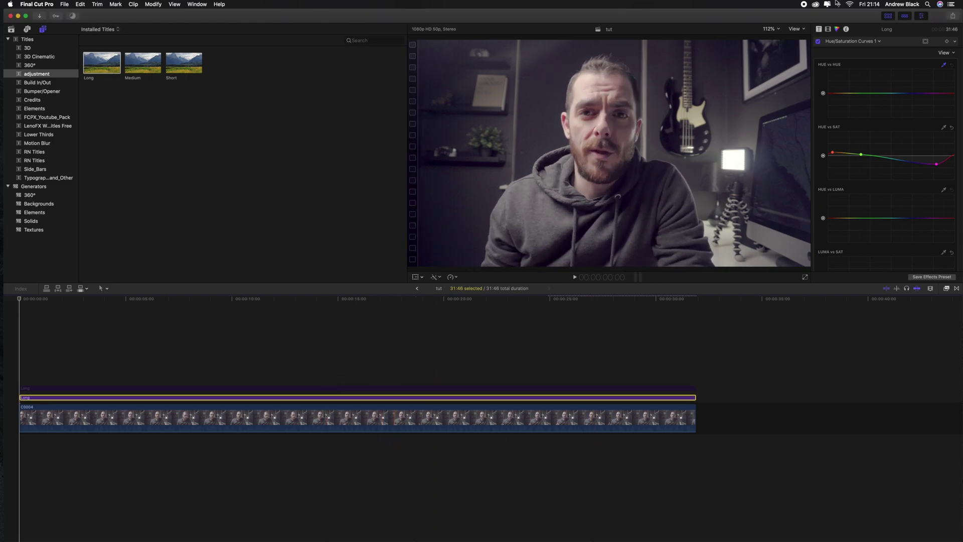
# - Add Hue/Saturation Curves 2 and lower the HUE vs SAT saturation of a hue sampled from the viewer
pyautogui.click(828, 29)
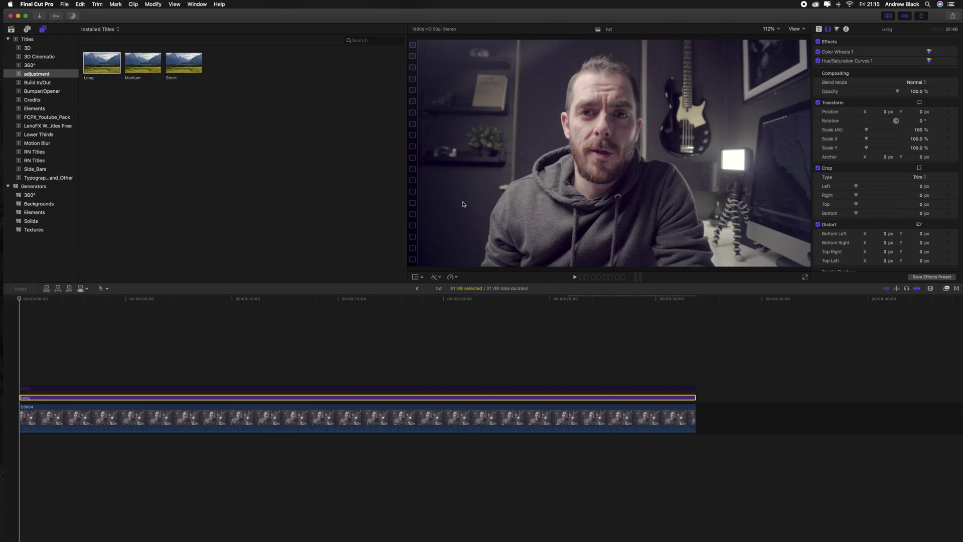
pyautogui.click(837, 30)
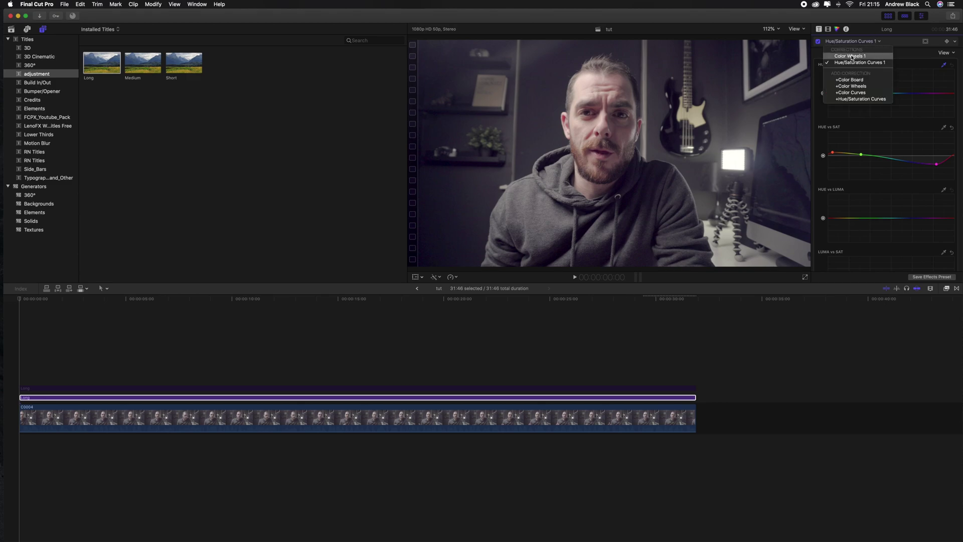
pyautogui.click(857, 101)
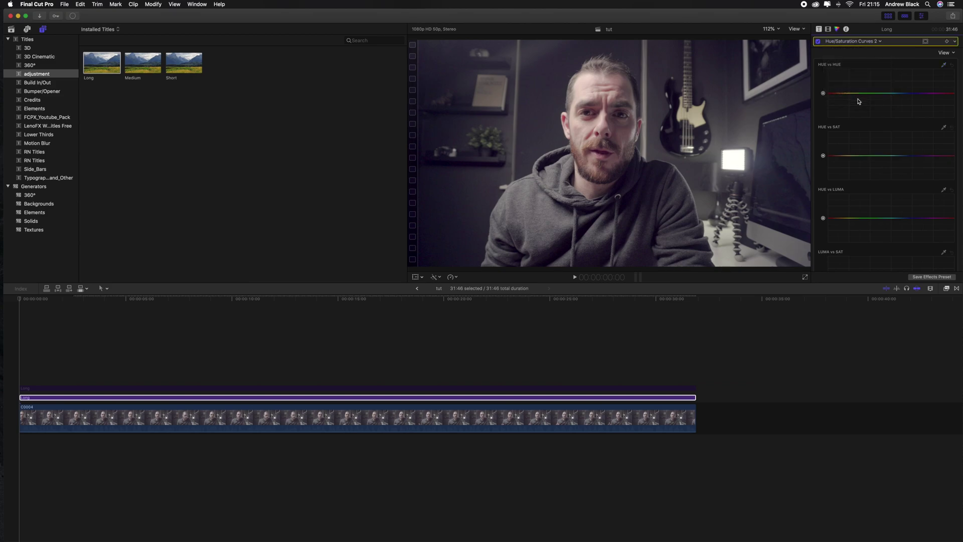
pyautogui.scroll(-2, 871, 109)
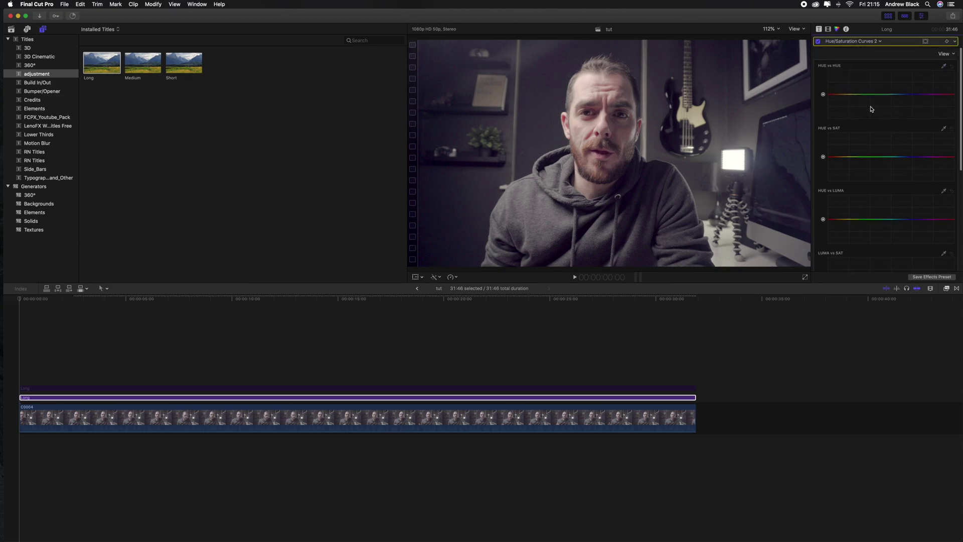
pyautogui.scroll(-2, 871, 109)
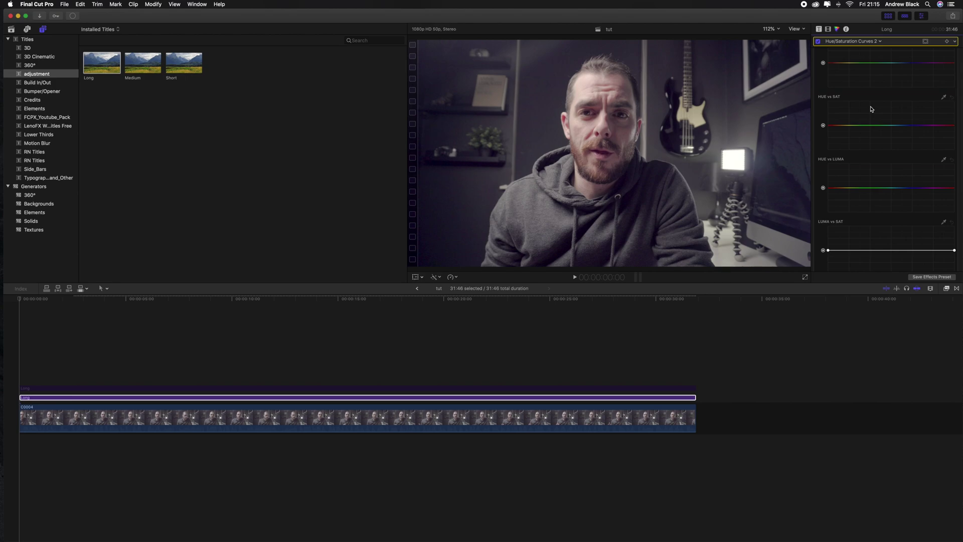
pyautogui.click(944, 97)
pyautogui.moveTo(453, 202); pyautogui.dragTo(455, 201)
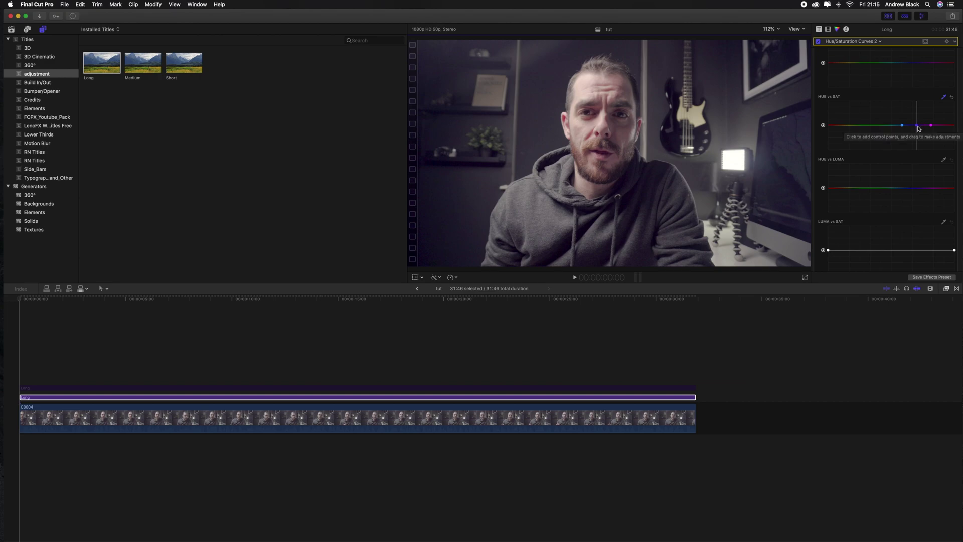
pyautogui.moveTo(918, 129)
pyautogui.mouseDown()
pyautogui.moveTo(920, 151)
pyautogui.moveTo(920, 141)
pyautogui.mouseUp()
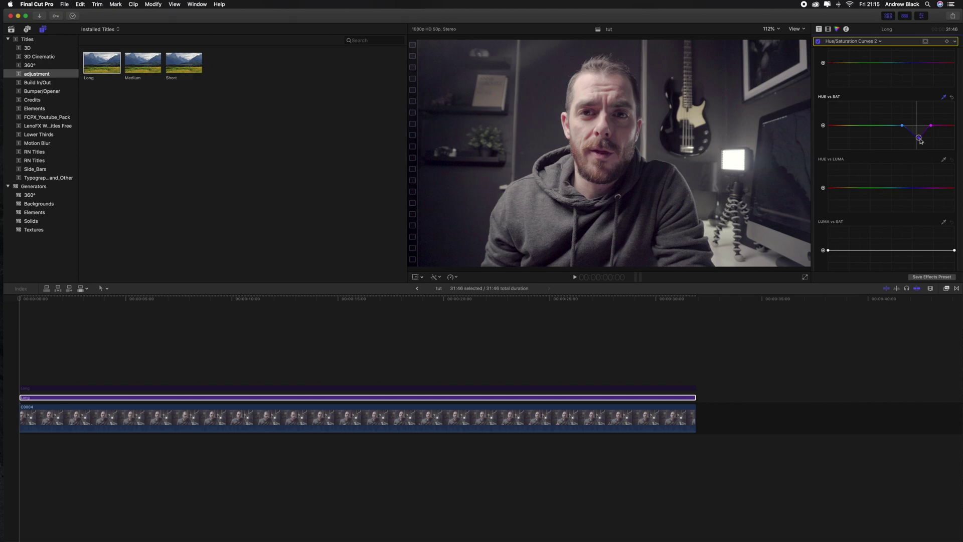
# - Reset then restore the saturation dip, and toggle Hue/Saturation Curves 2 to compare
pyautogui.click(952, 97)
pyautogui.press('super+z')
pyautogui.click(818, 41)
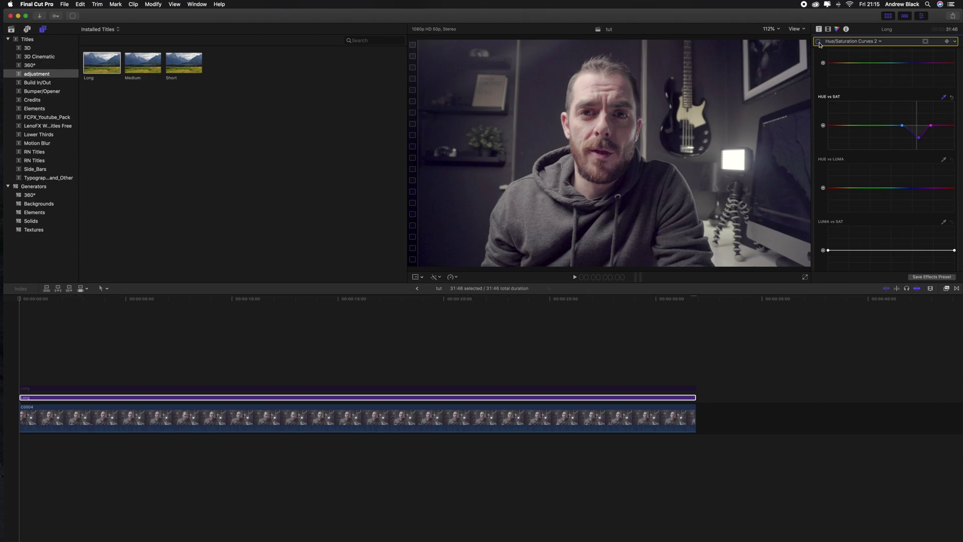
pyautogui.click(819, 42)
pyautogui.click(818, 42)
pyautogui.click(818, 41)
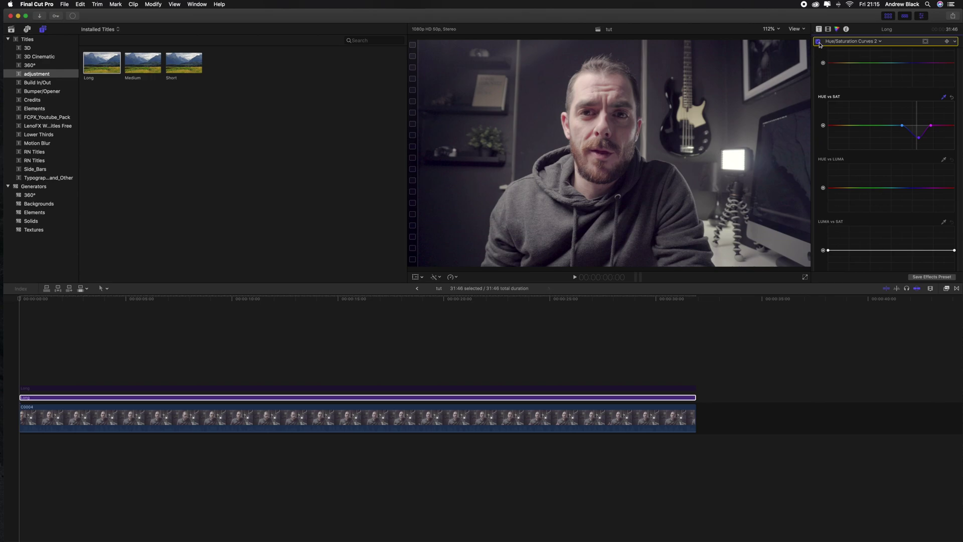
# - Select the Long adjustment clip and toggle it off and on with V to compare
pyautogui.click(827, 29)
pyautogui.click(423, 397)
pyautogui.press('v')
pyautogui.press('v')
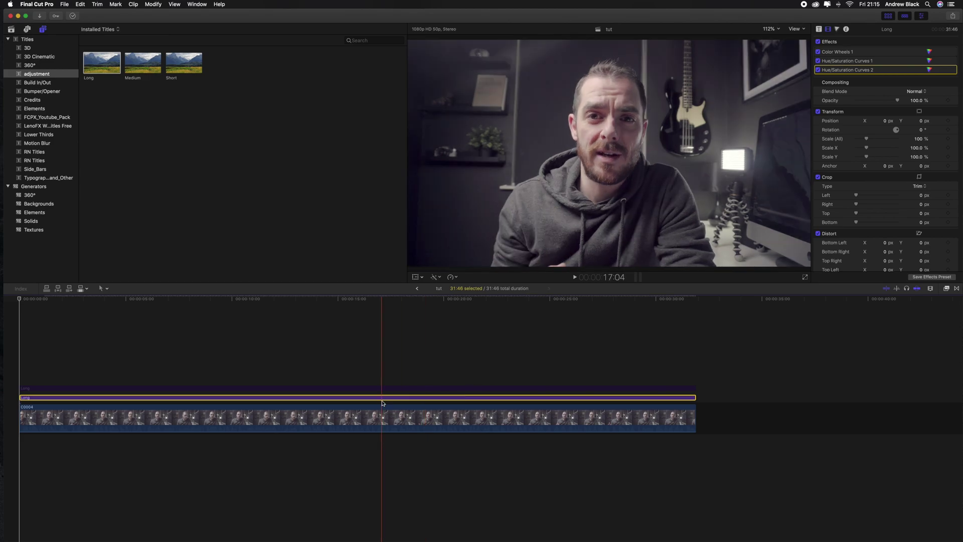
pyautogui.press('v')
pyautogui.press('v')
pyautogui.press('Home')
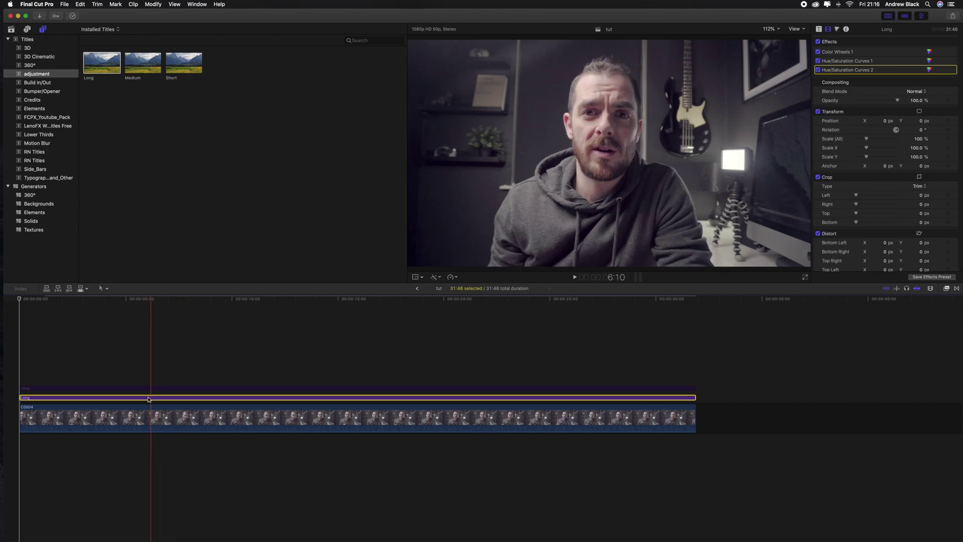
# - Rename the adjustment clip to 'Colour correction'
pyautogui.rightClick(24, 399)
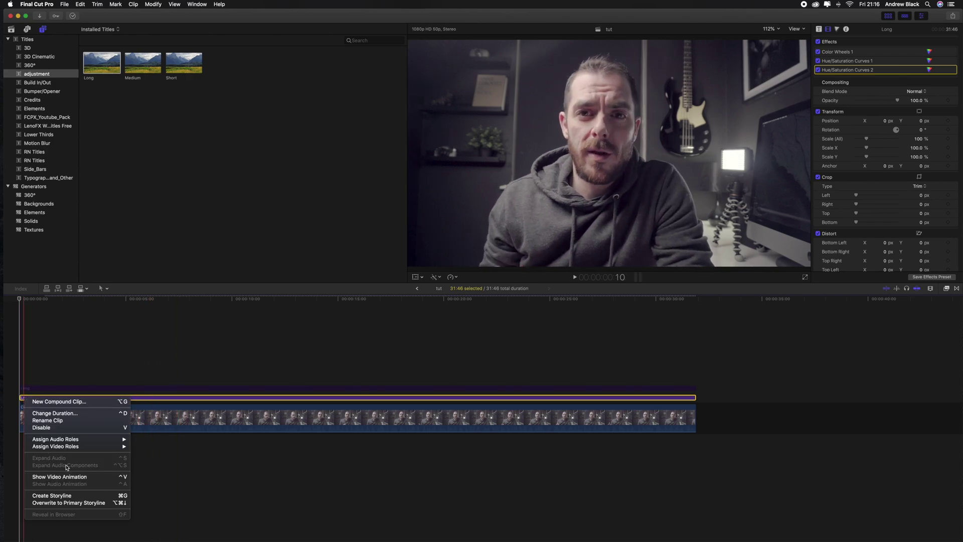
pyautogui.click(73, 424)
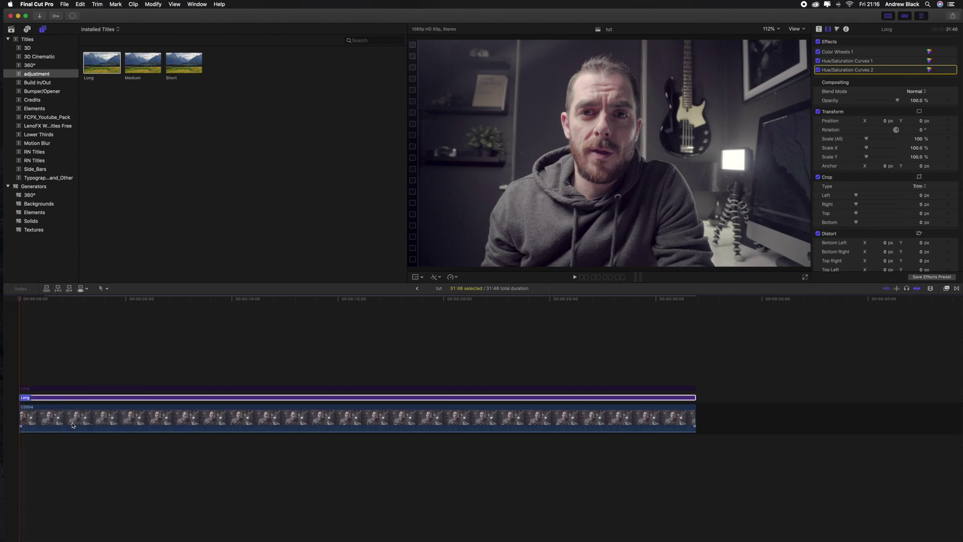
pyautogui.write('Colour correction')
pyautogui.click(75, 397)
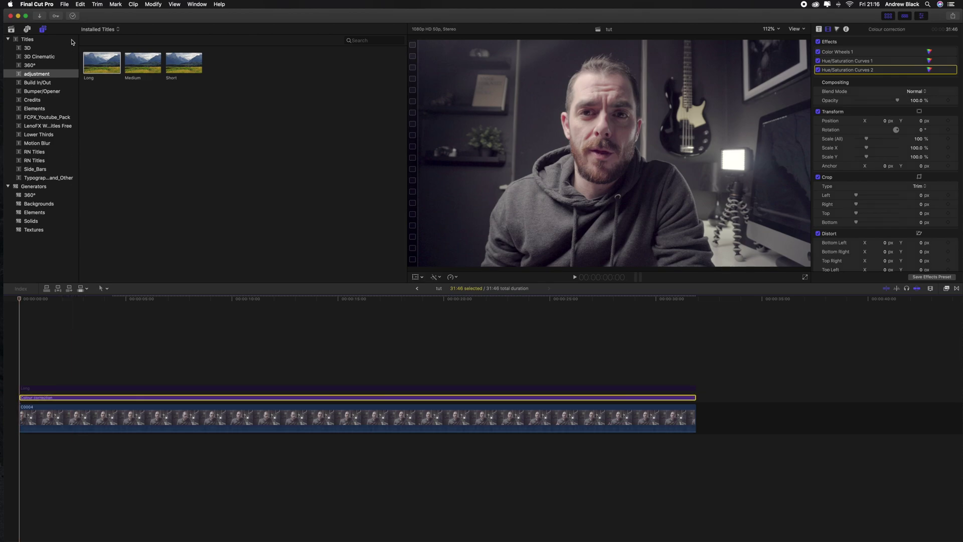
# - Save the clip's effects as the preset 'Slog3 colour correction' in the My effects category
pyautogui.click(64, 5)
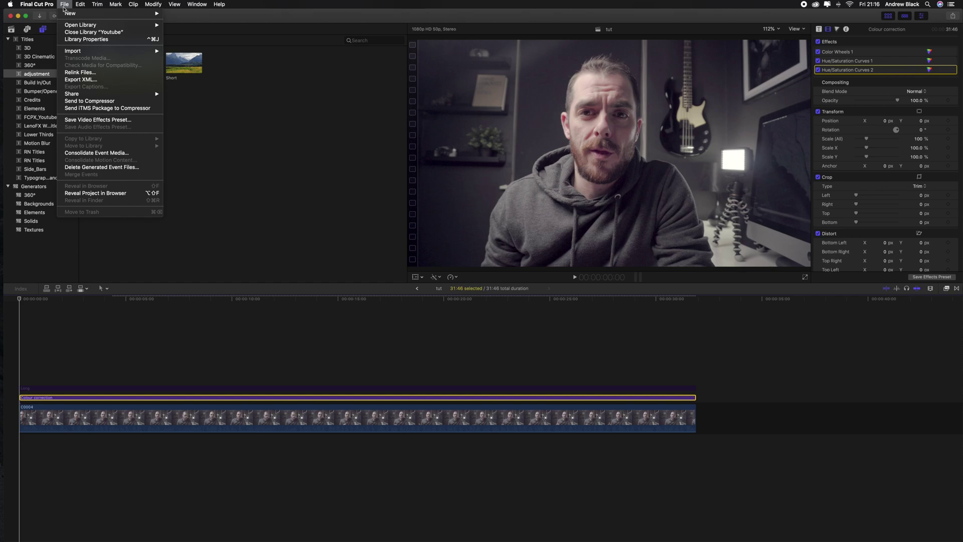
pyautogui.moveTo(76, 5)
pyautogui.click(103, 402)
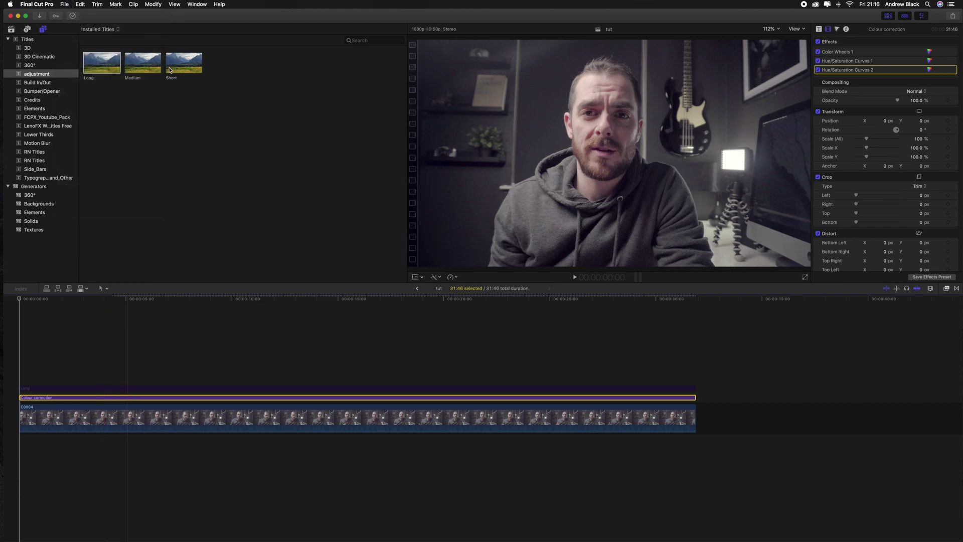
pyautogui.click(67, 5)
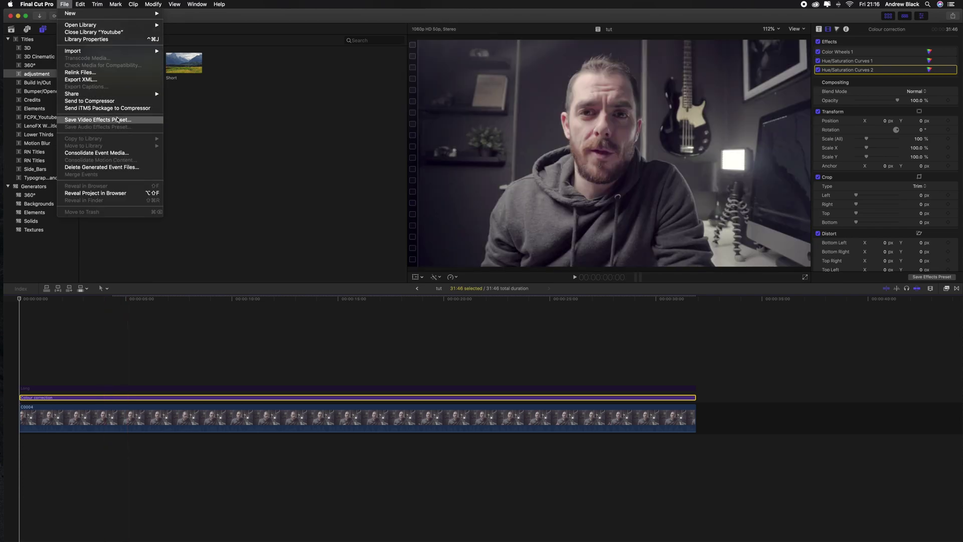
pyautogui.click(101, 120)
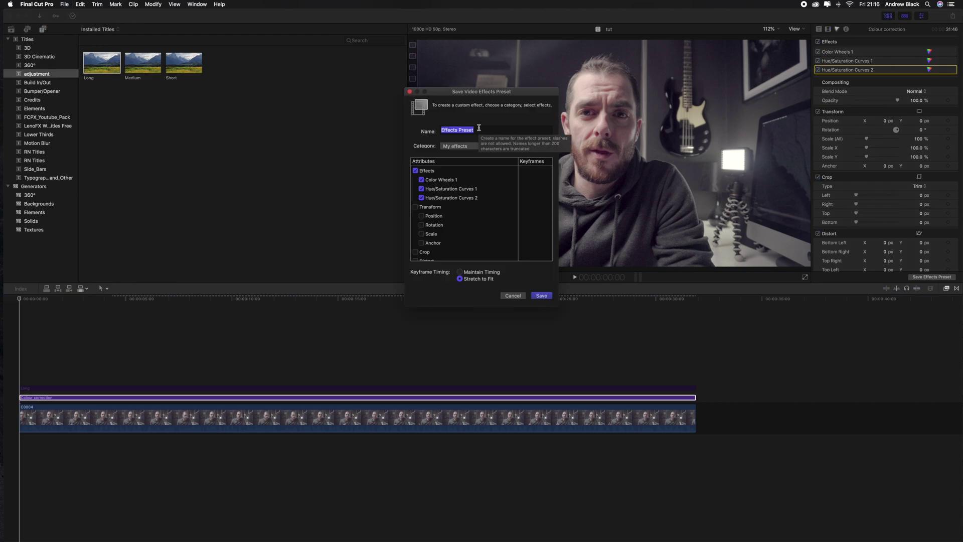
pyautogui.write('s')
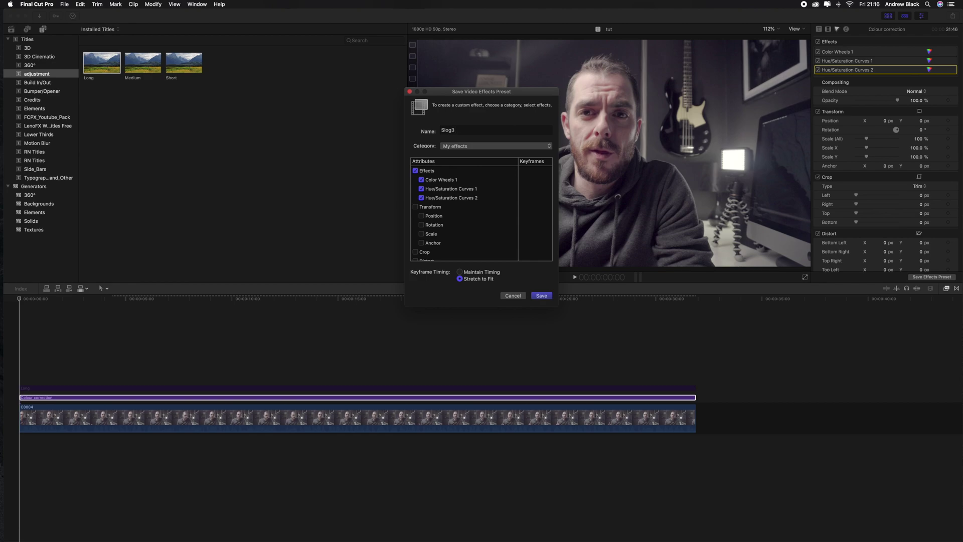
pyautogui.write('rection')
pyautogui.click(465, 146)
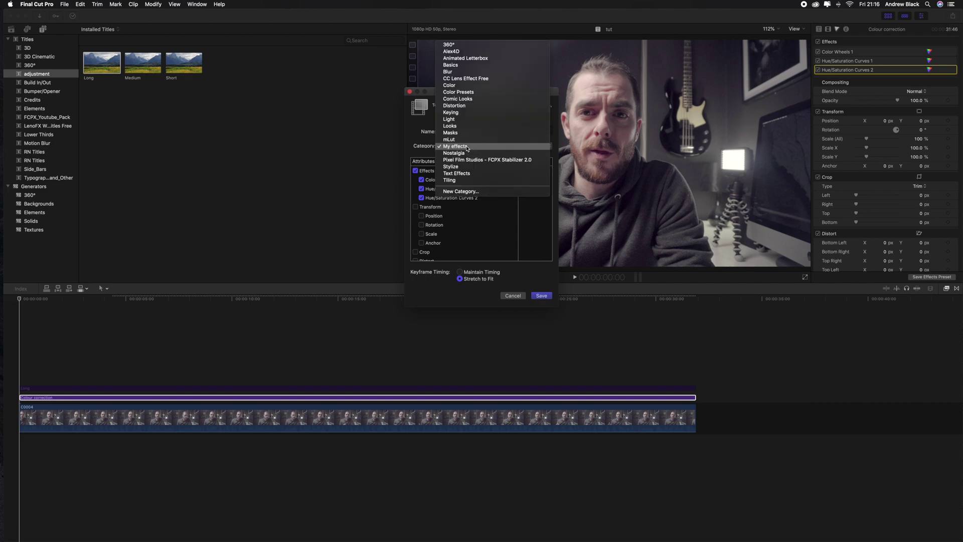
pyautogui.click(448, 146)
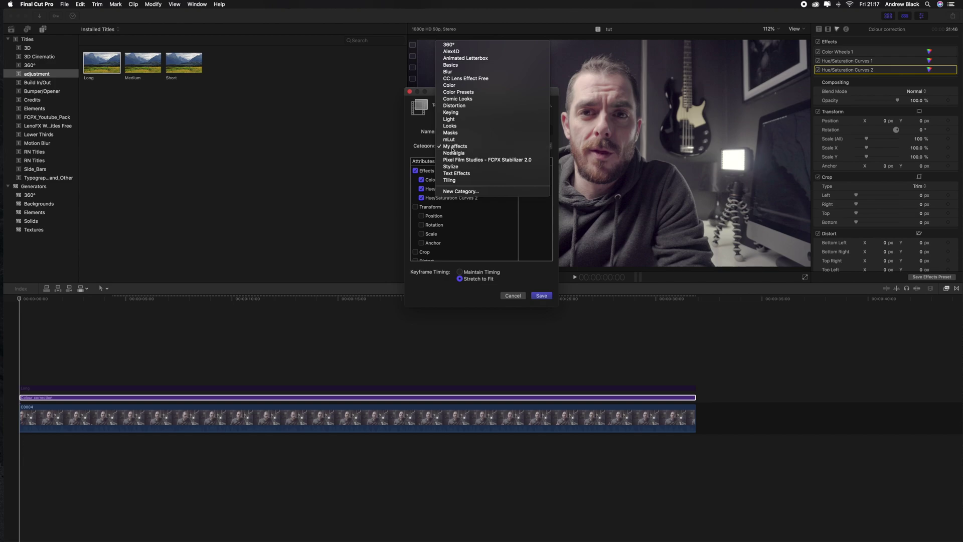
pyautogui.click(541, 296)
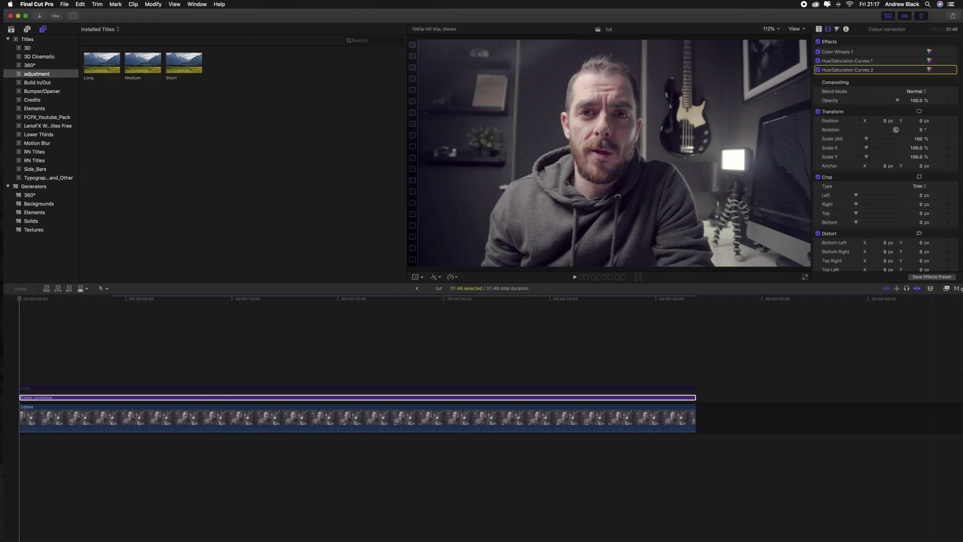
# - Add a new Long adjustment title above C0004 and stretch it to the clip's full length
pyautogui.click(947, 289)
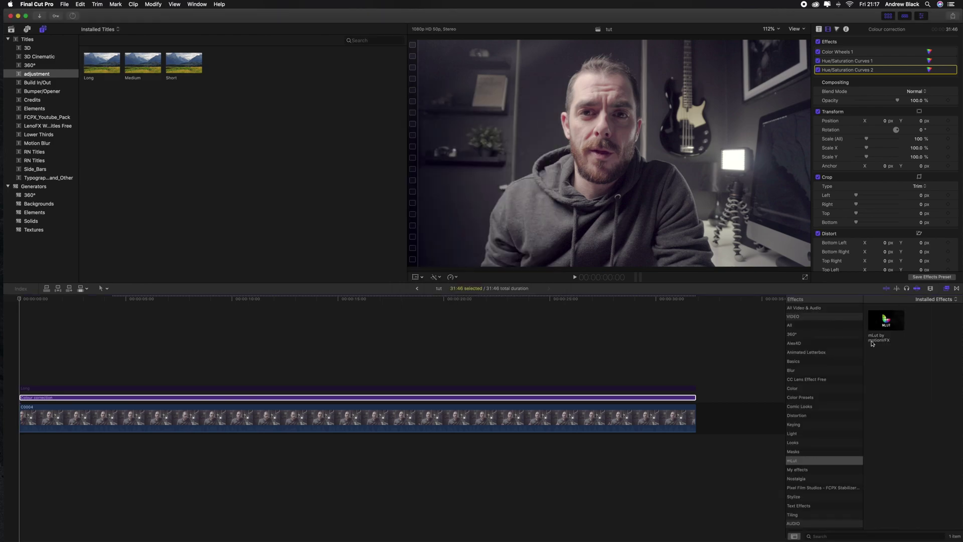
pyautogui.click(800, 470)
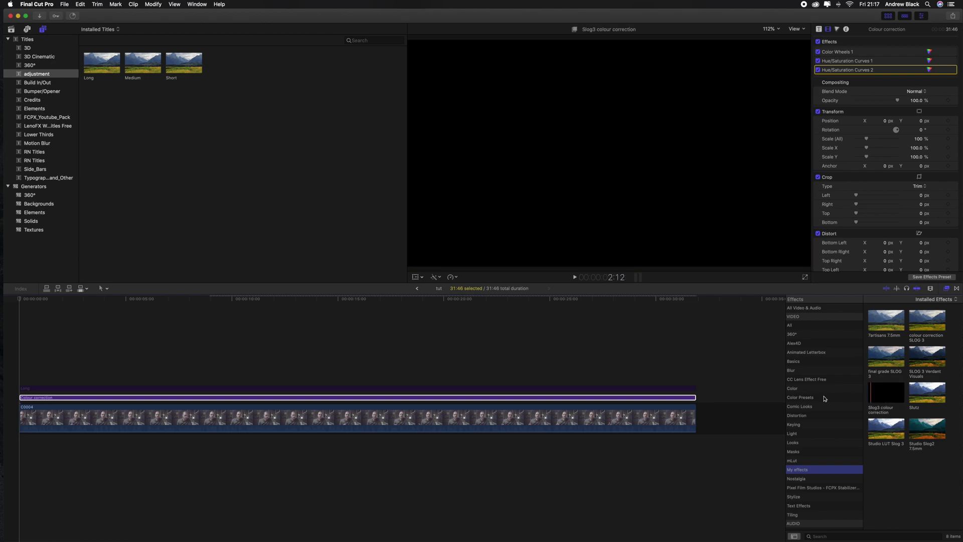
pyautogui.moveTo(885, 397); pyautogui.dragTo(582, 412)
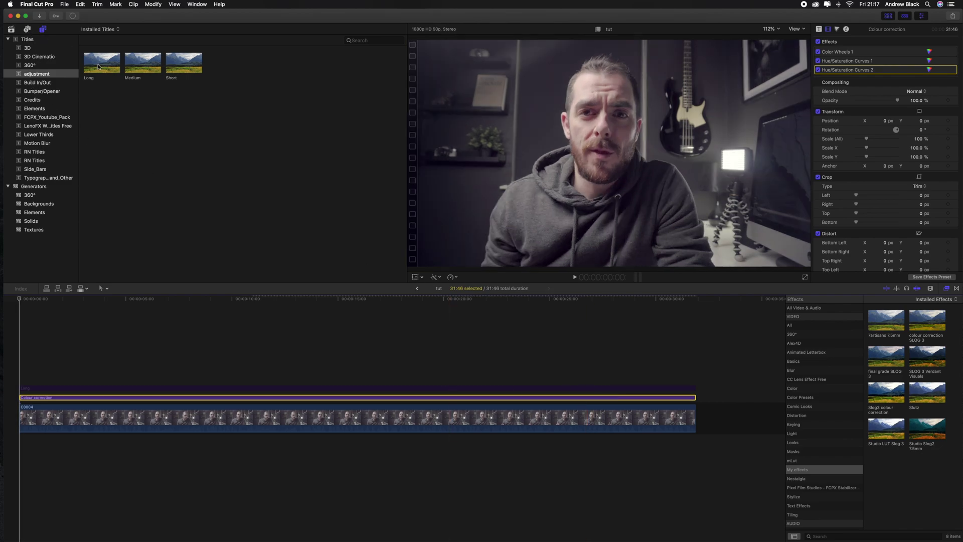
pyautogui.moveTo(105, 75); pyautogui.dragTo(22, 355)
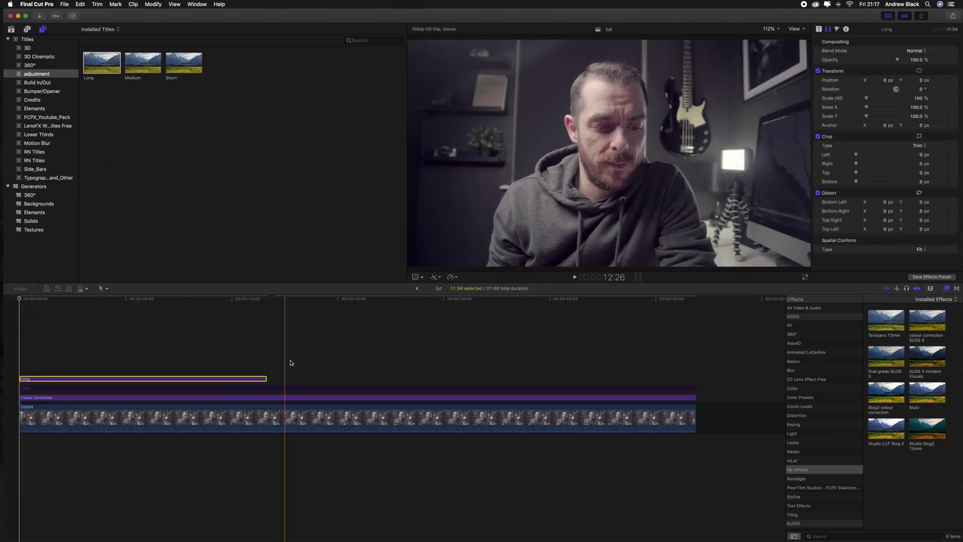
pyautogui.moveTo(266, 379); pyautogui.dragTo(694, 378)
# - Apply the colour correction SLOG 3 and final grade SLOG 3 presets to the new Long layer
pyautogui.click(671, 398)
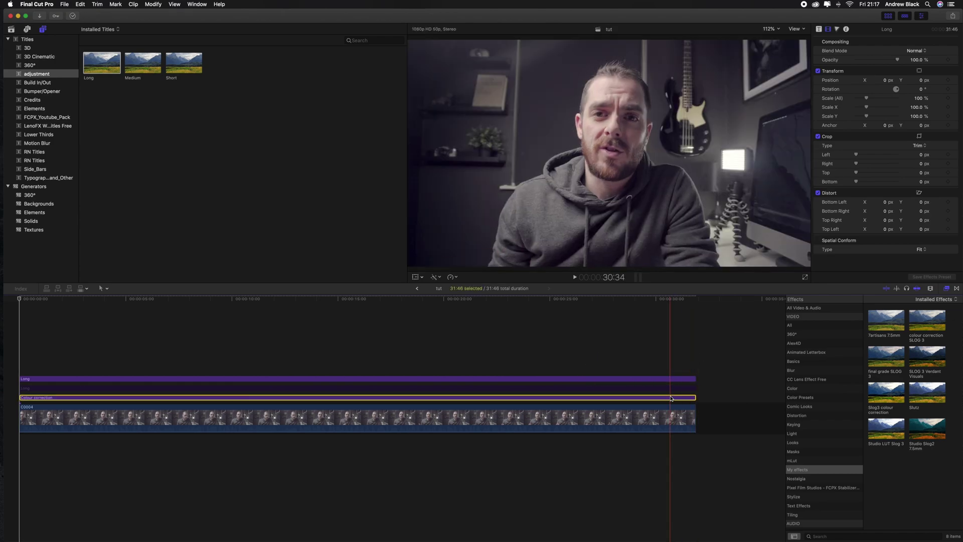
pyautogui.moveTo(889, 404); pyautogui.dragTo(685, 378)
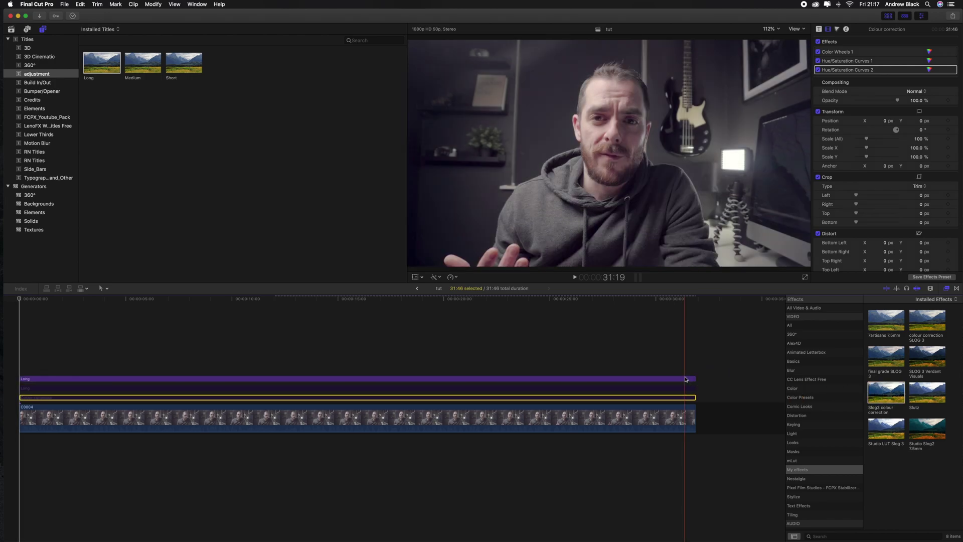
pyautogui.click(932, 324)
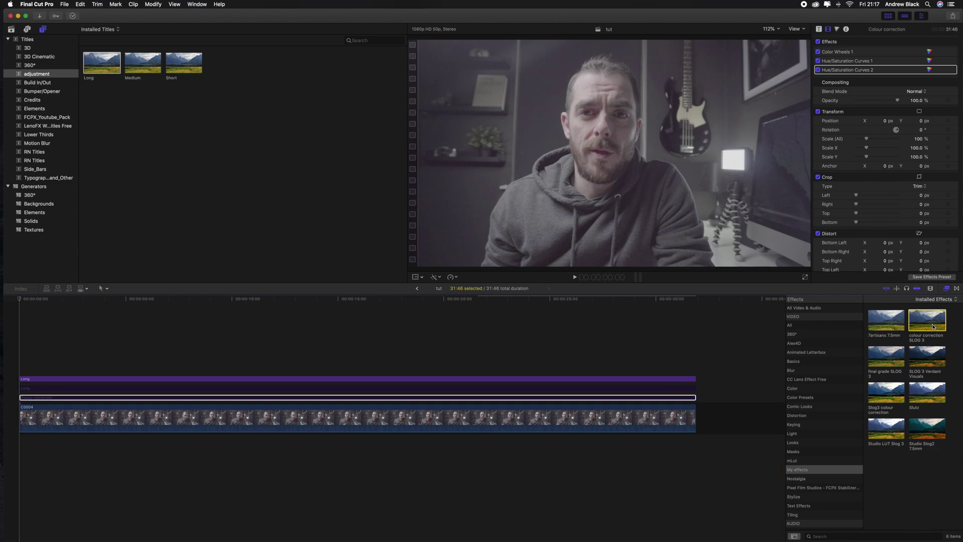
pyautogui.moveTo(933, 327); pyautogui.dragTo(686, 382)
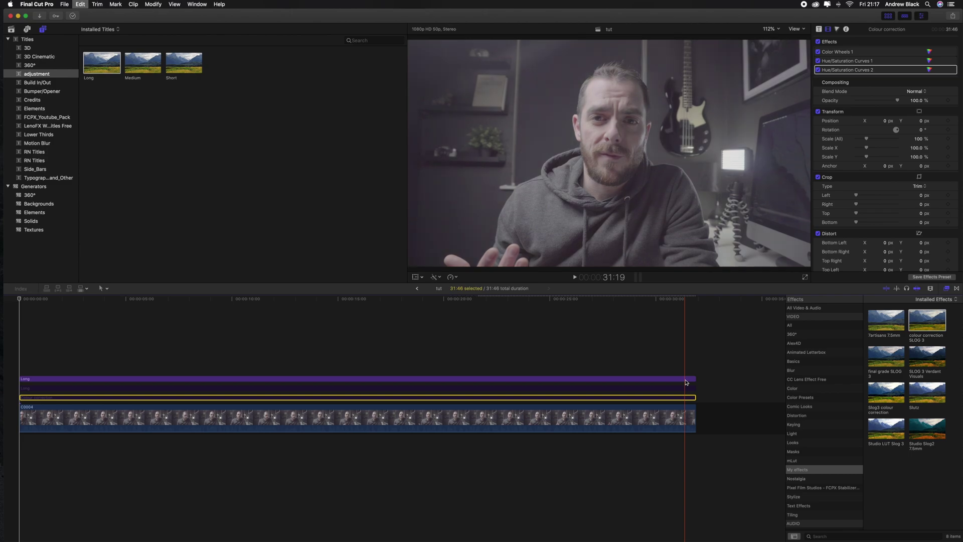
pyautogui.moveTo(887, 356); pyautogui.dragTo(673, 380)
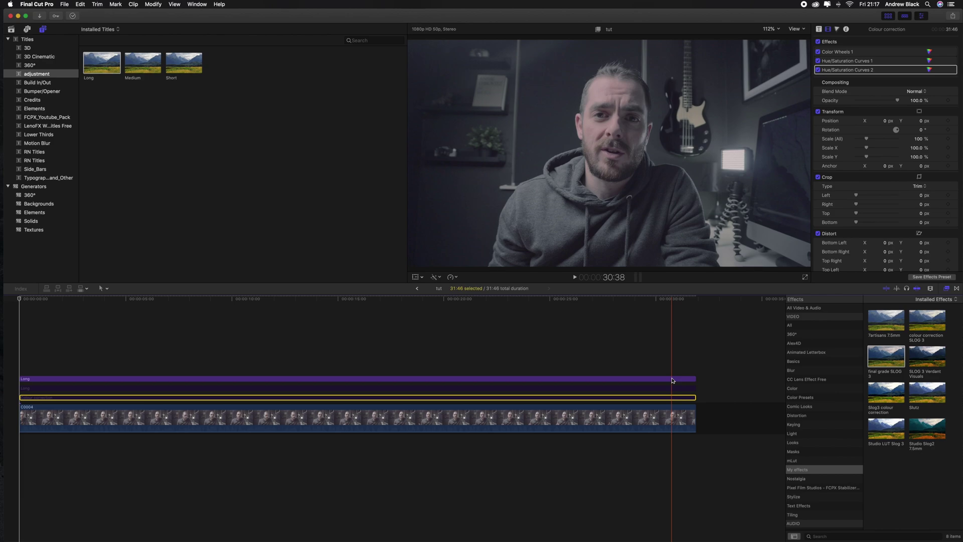
# - Apply the SLOG 3 Verdant Visuals preset to the Long layer and select it for colour grading
pyautogui.click(933, 356)
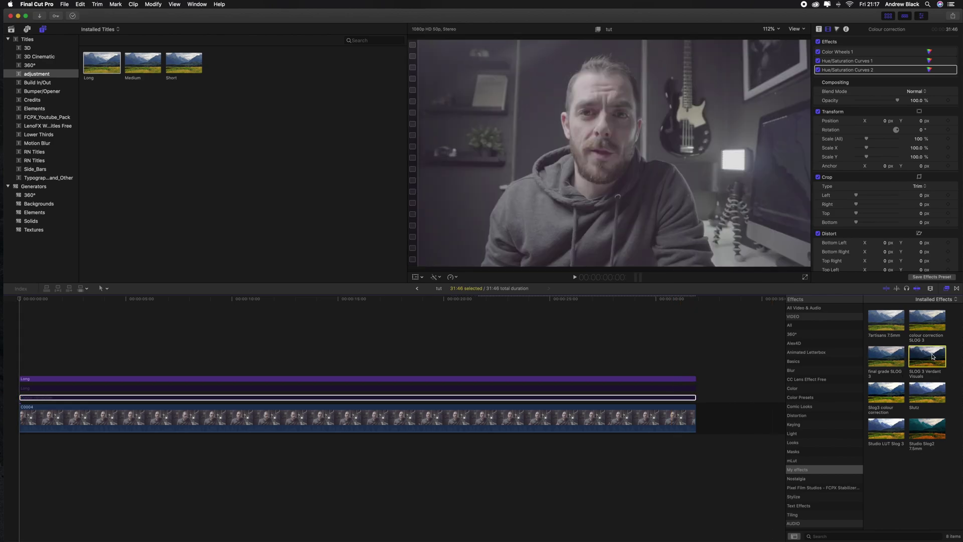
pyautogui.moveTo(932, 356); pyautogui.dragTo(660, 380)
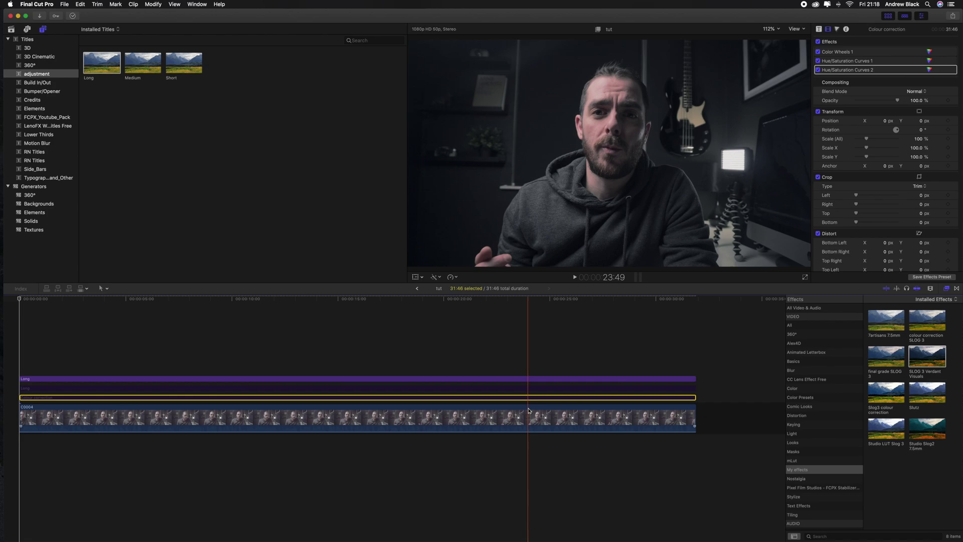
pyautogui.click(837, 29)
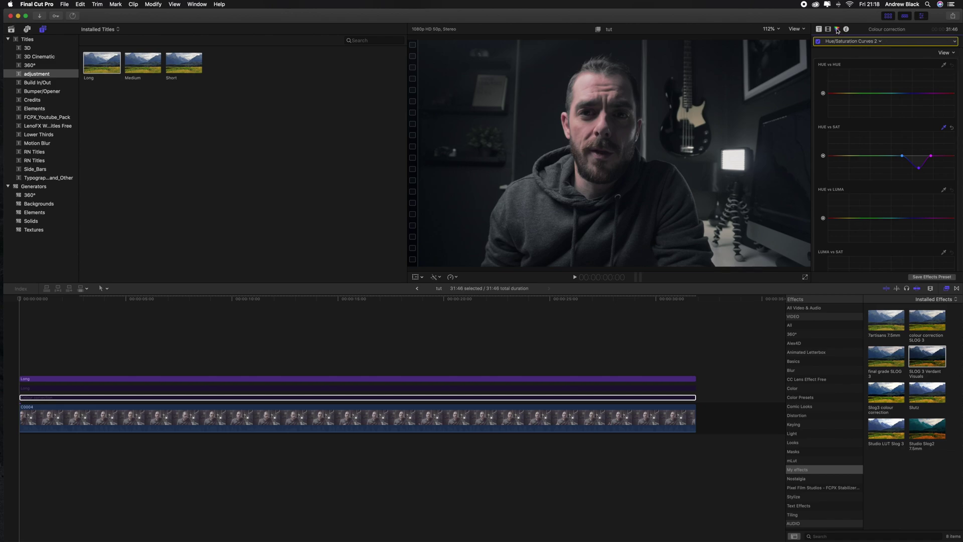
pyautogui.click(409, 379)
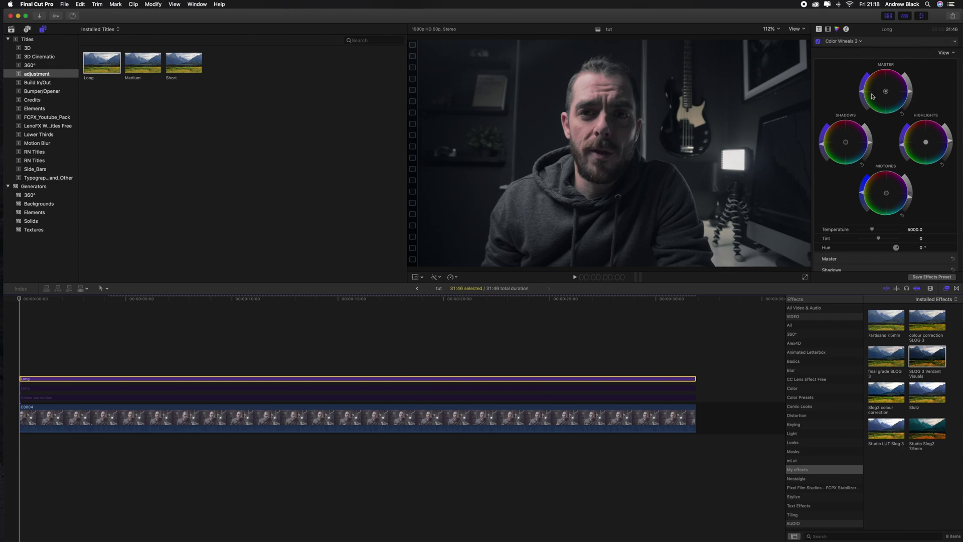
# - Fine-tune Color Wheels brightness for Master, Shadows, Highlights and Midtones, and tint the shadows slightly
pyautogui.moveTo(911, 94)
pyautogui.mouseDown()
pyautogui.moveTo(911, 77)
pyautogui.moveTo(912, 94)
pyautogui.mouseUp()
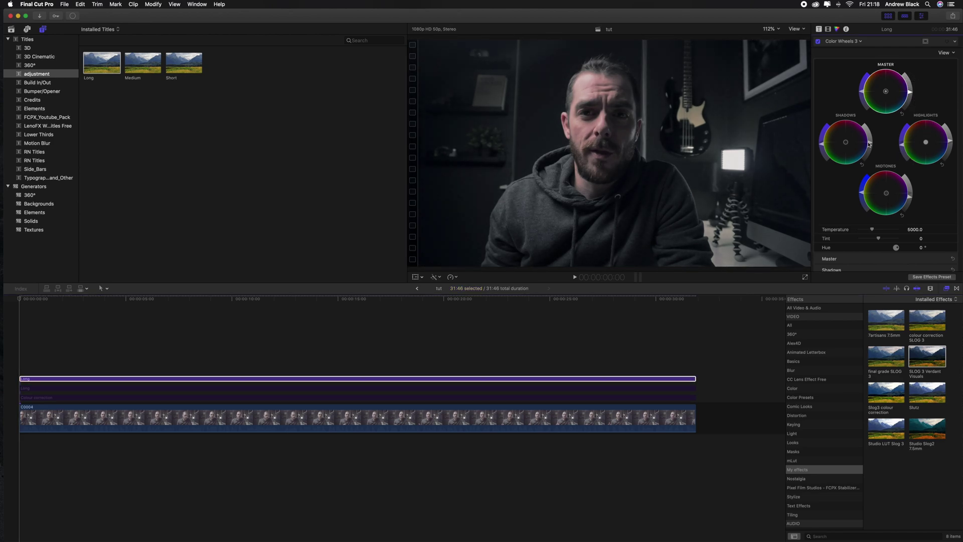
pyautogui.moveTo(872, 146); pyautogui.dragTo(872, 143)
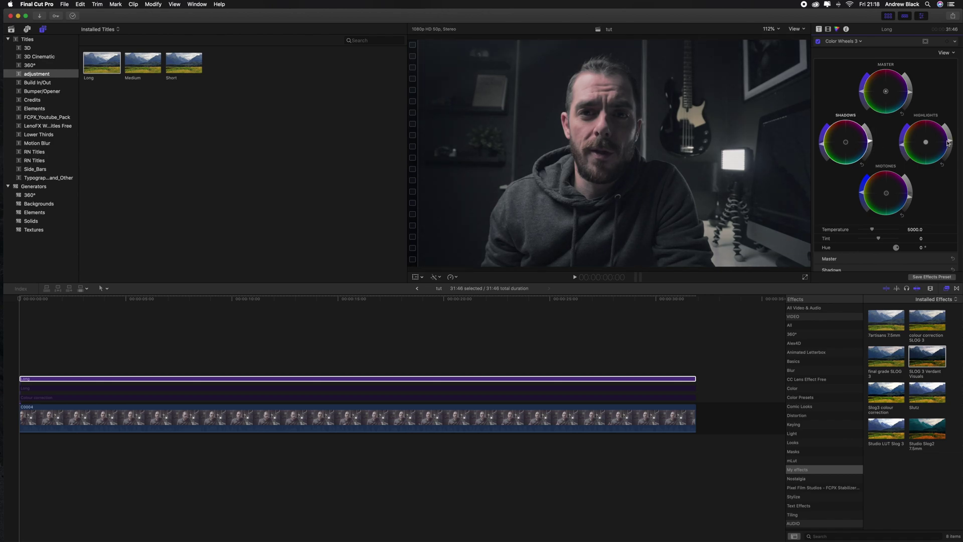
pyautogui.moveTo(947, 143); pyautogui.dragTo(949, 140)
pyautogui.moveTo(910, 193); pyautogui.dragTo(911, 191)
pyautogui.moveTo(870, 143); pyautogui.dragTo(871, 145)
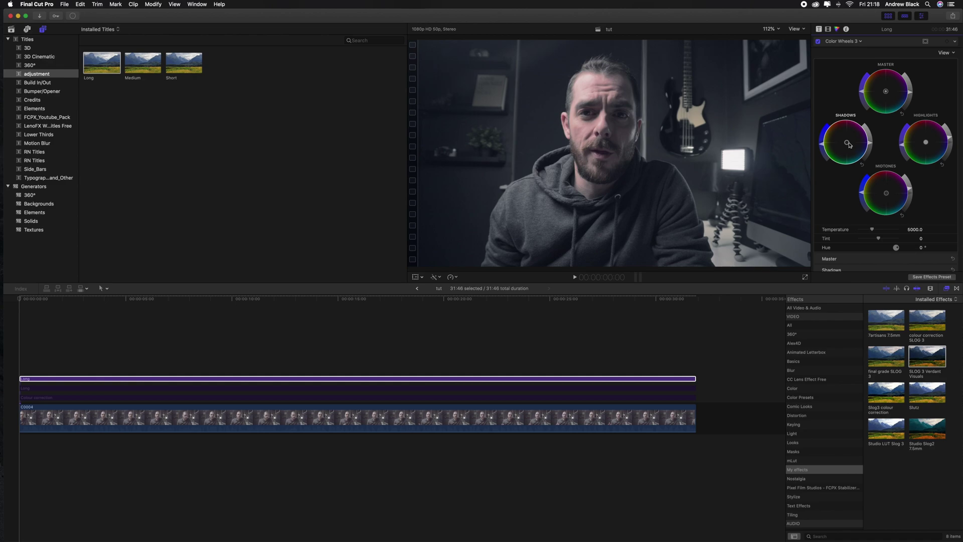
pyautogui.moveTo(847, 143); pyautogui.dragTo(843, 140)
pyautogui.click(862, 165)
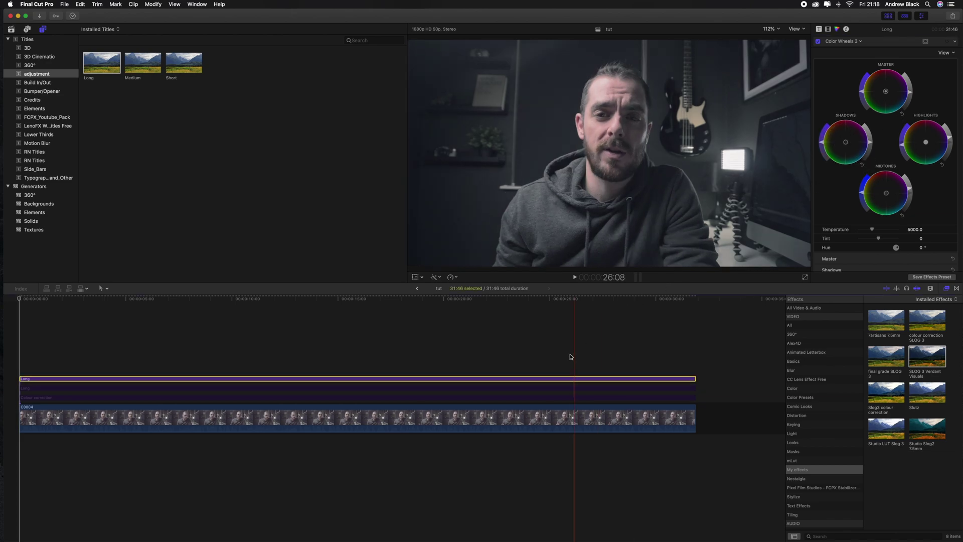